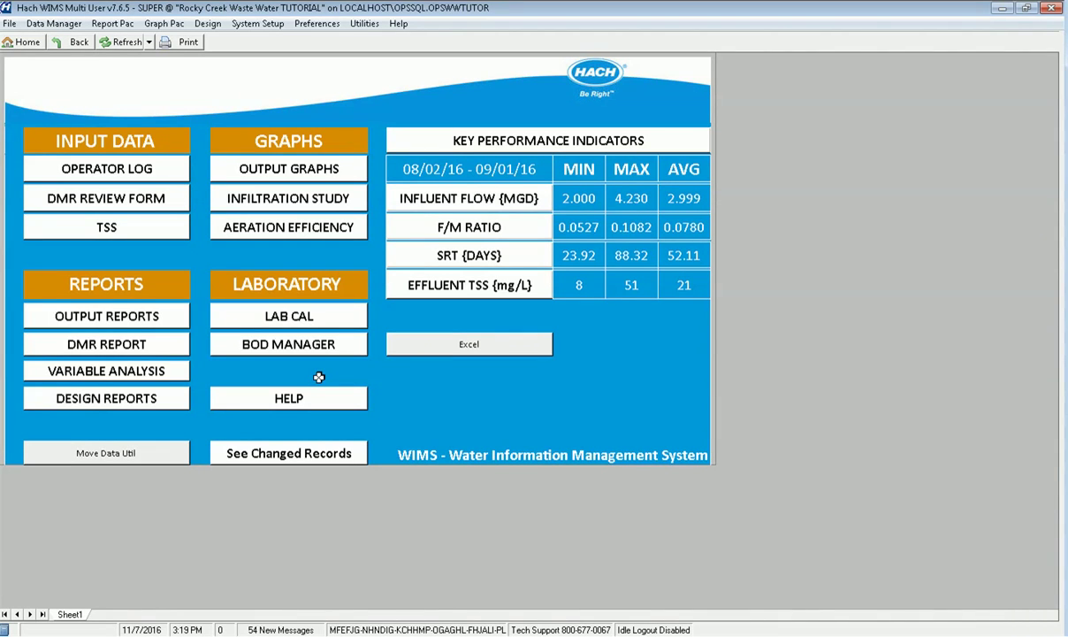
Load Effluent TSS variable 4041 into Edit/View Variables and show its Limits page
left_click(249, 24)
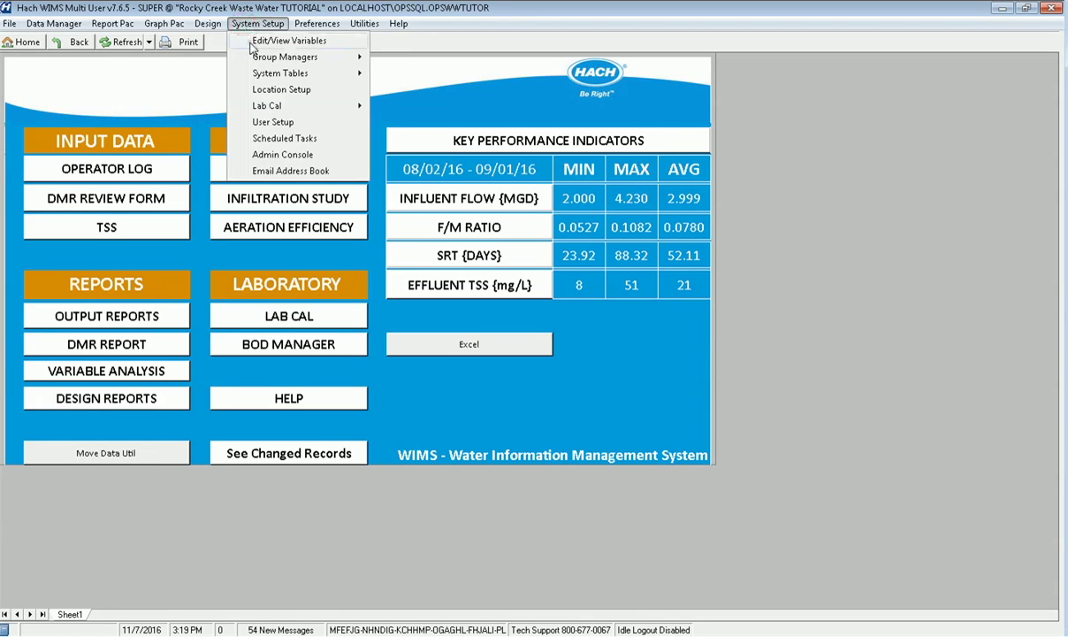
left_click(251, 45)
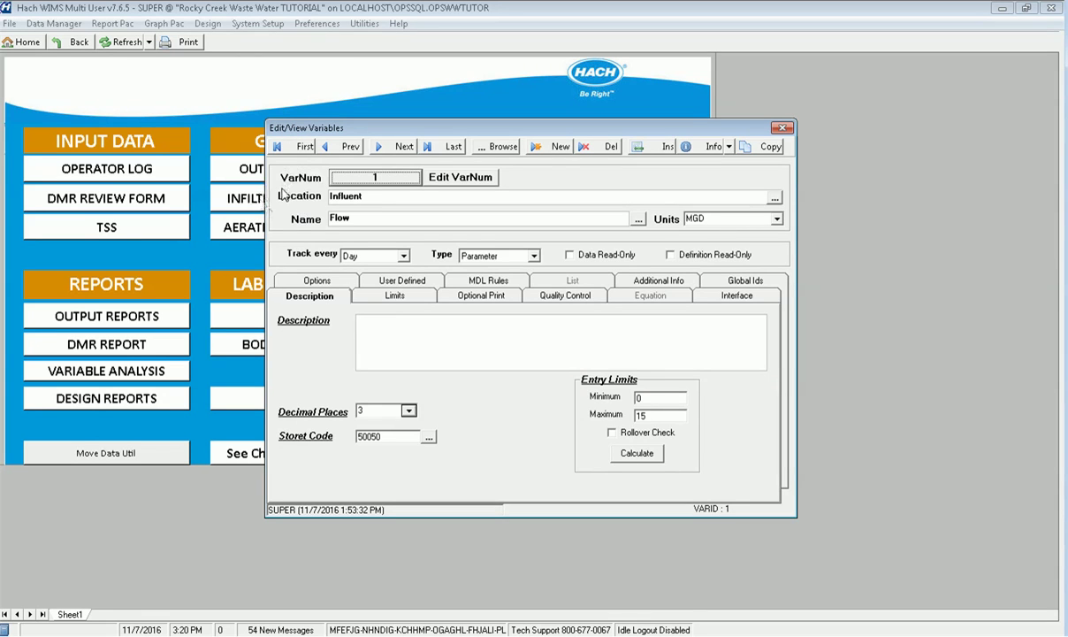
left_click(344, 181)
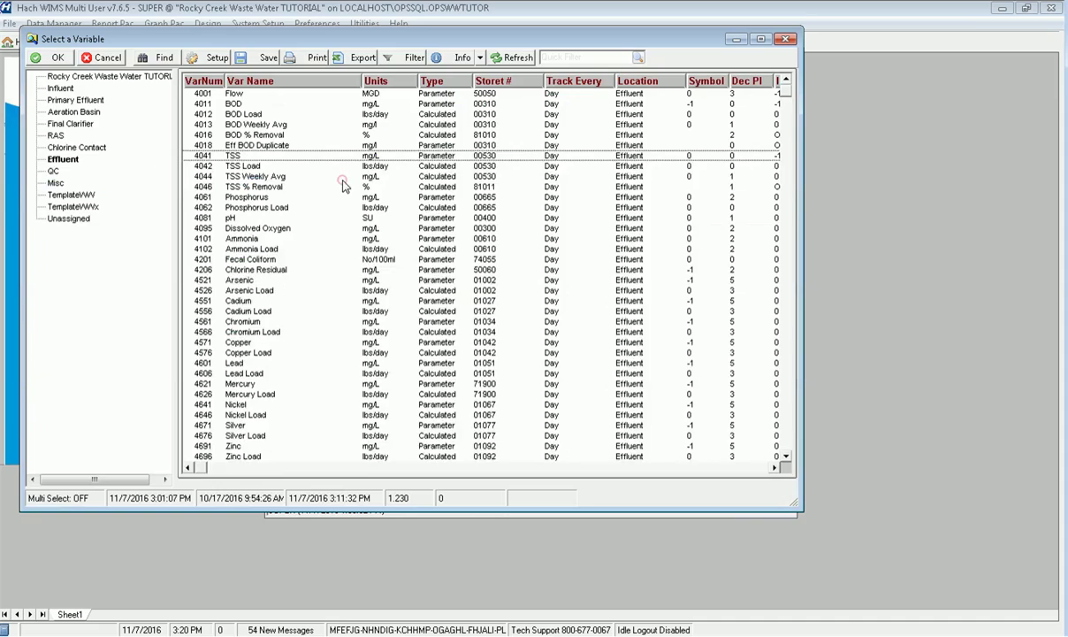
left_click(63, 159)
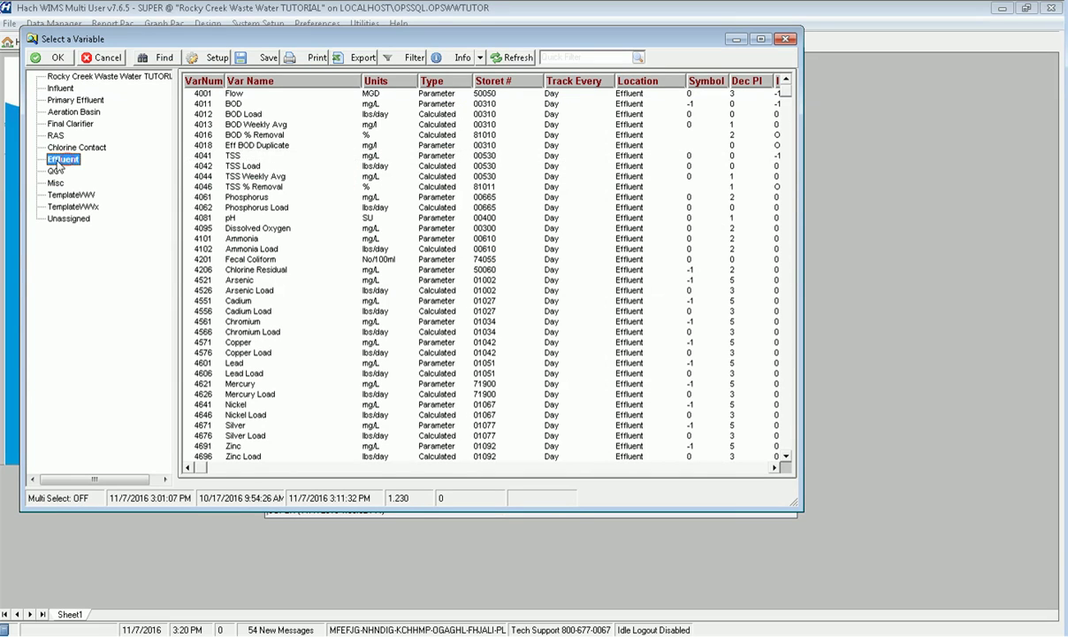
left_click(214, 155)
double_click(249, 160)
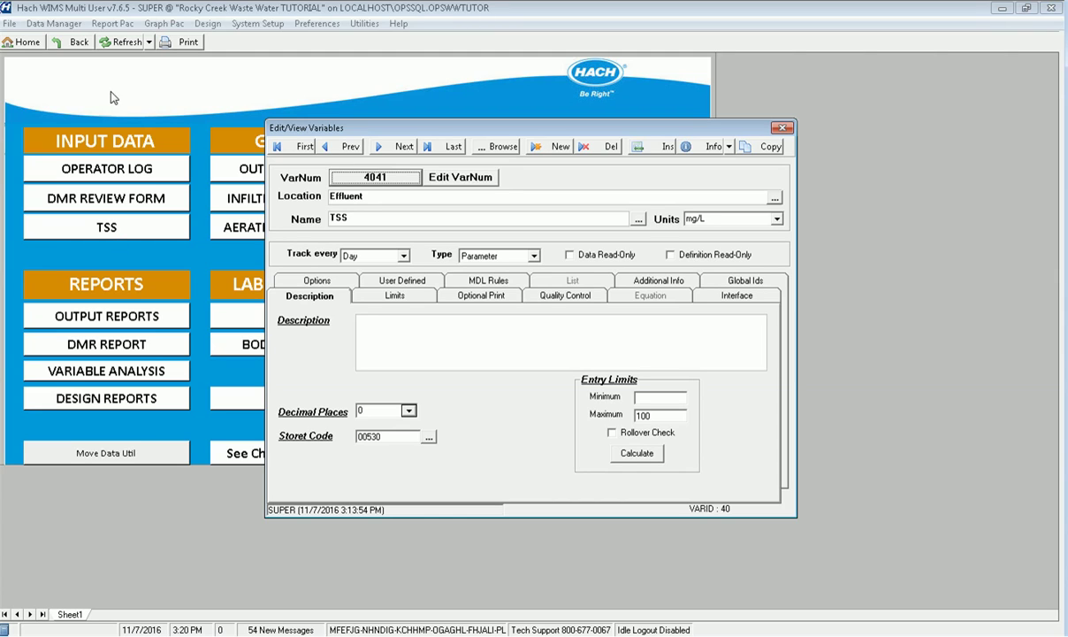
left_click(378, 301)
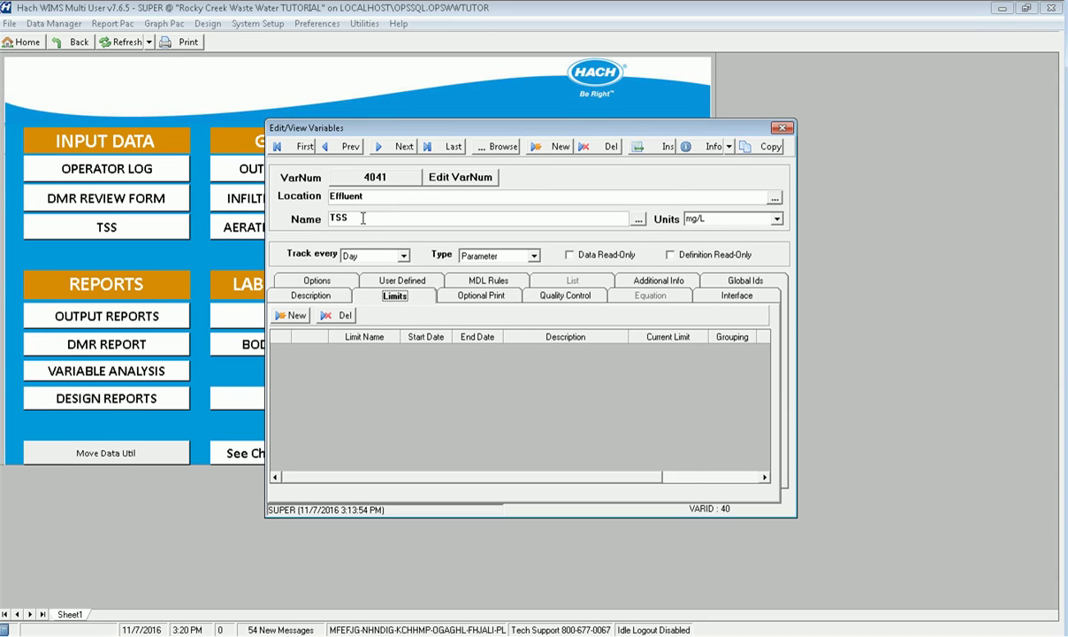
Add a DMAX Daily Maximum Limit with value 60 to TSS 4041
left_click(290, 316)
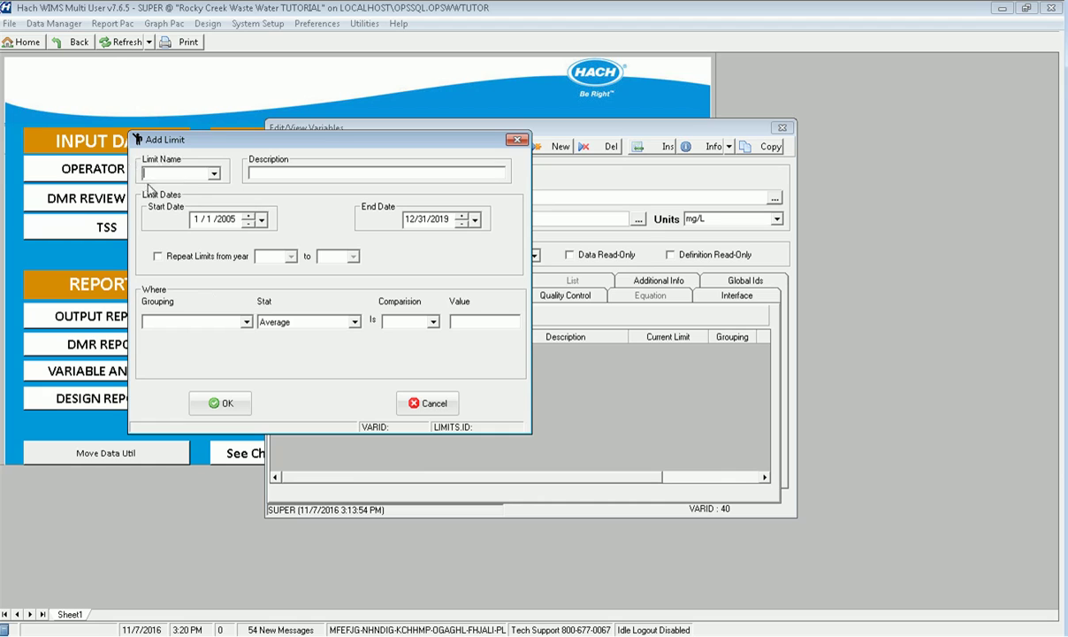
left_click(213, 174)
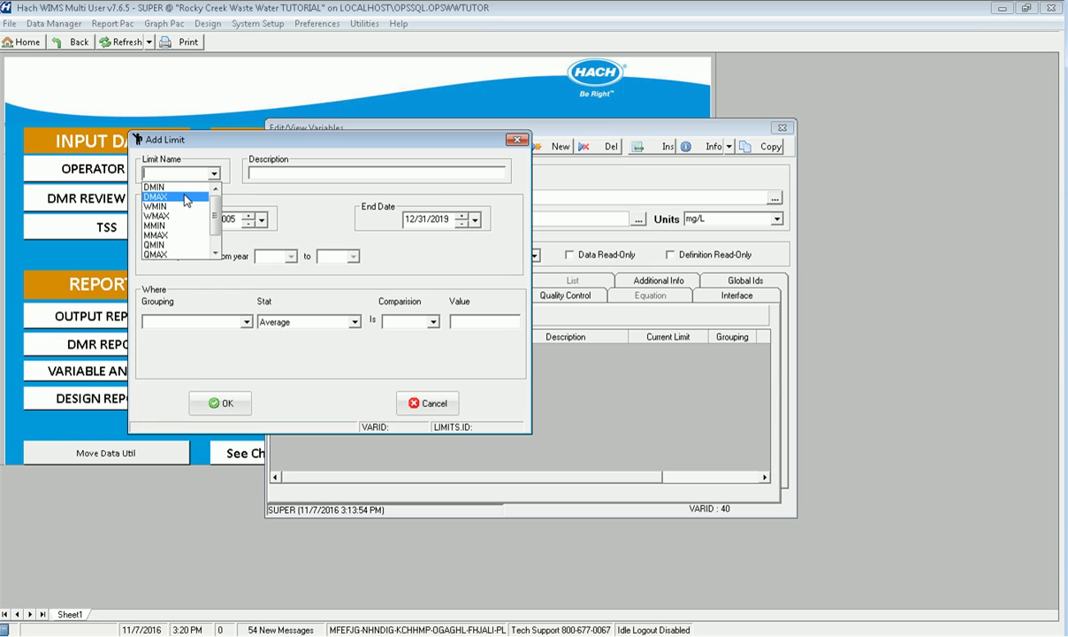
left_click(181, 201)
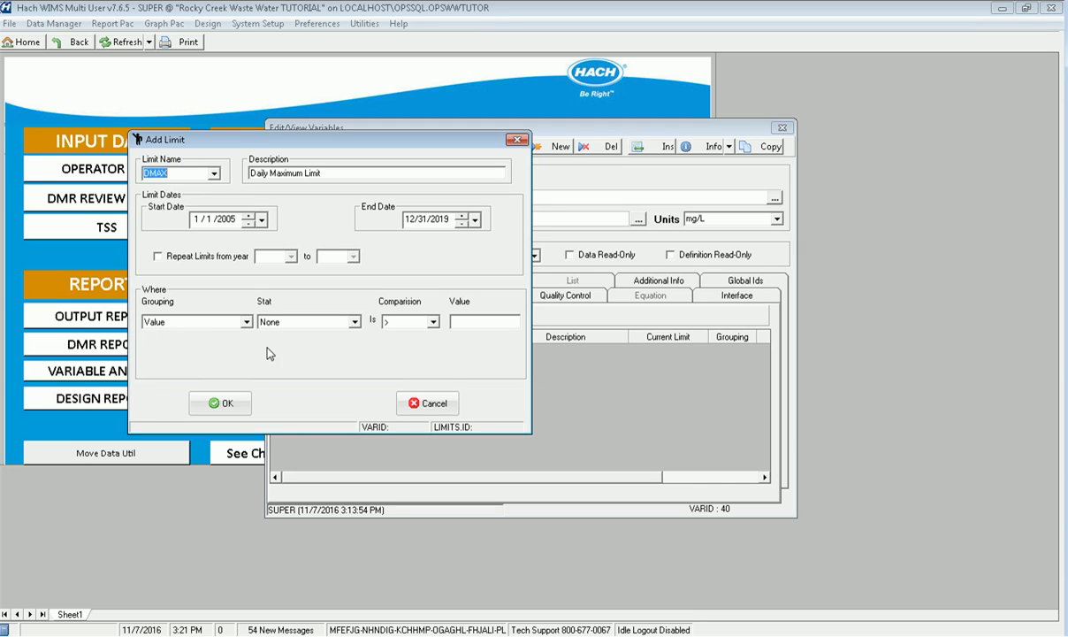
left_click(462, 322)
left_click(225, 402)
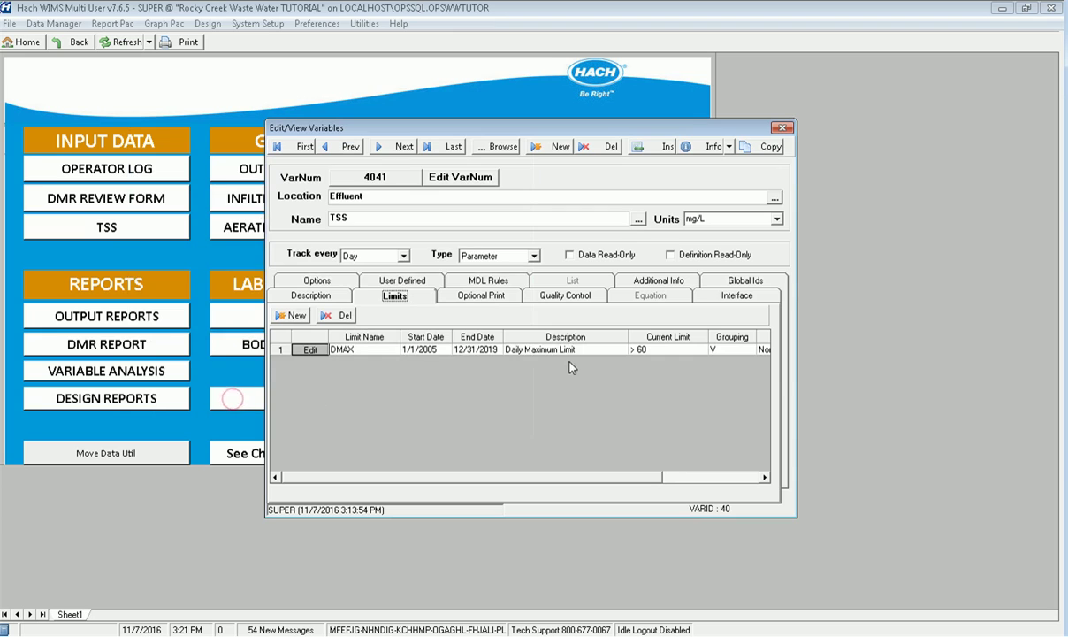
Add an MMAX limit of 30 using Average statistic and Month grouping, then close the variable editor
left_click(291, 317)
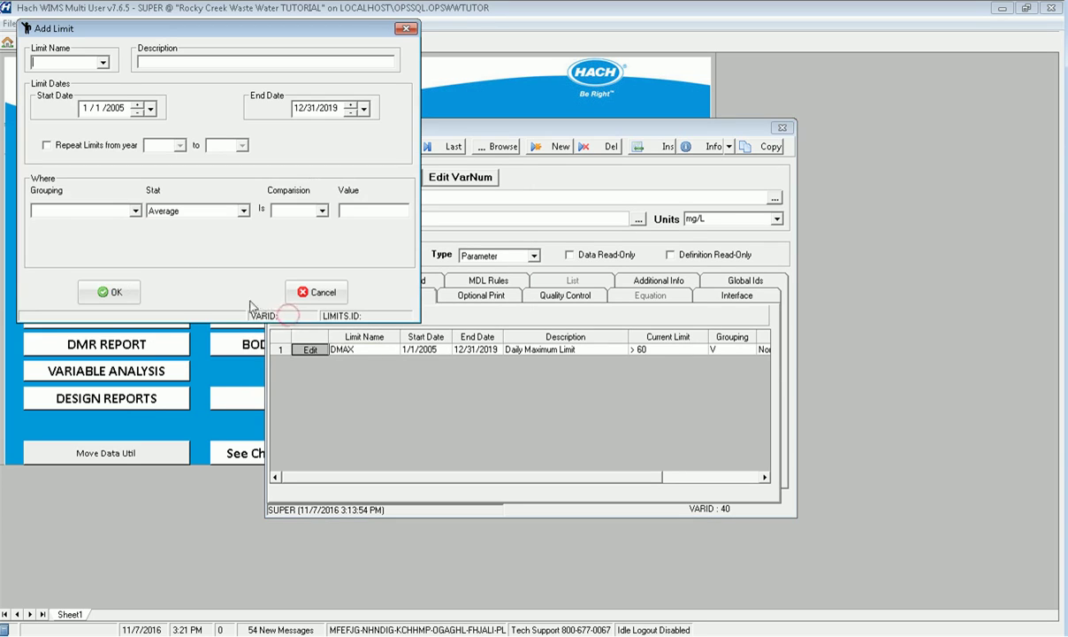
left_click(103, 63)
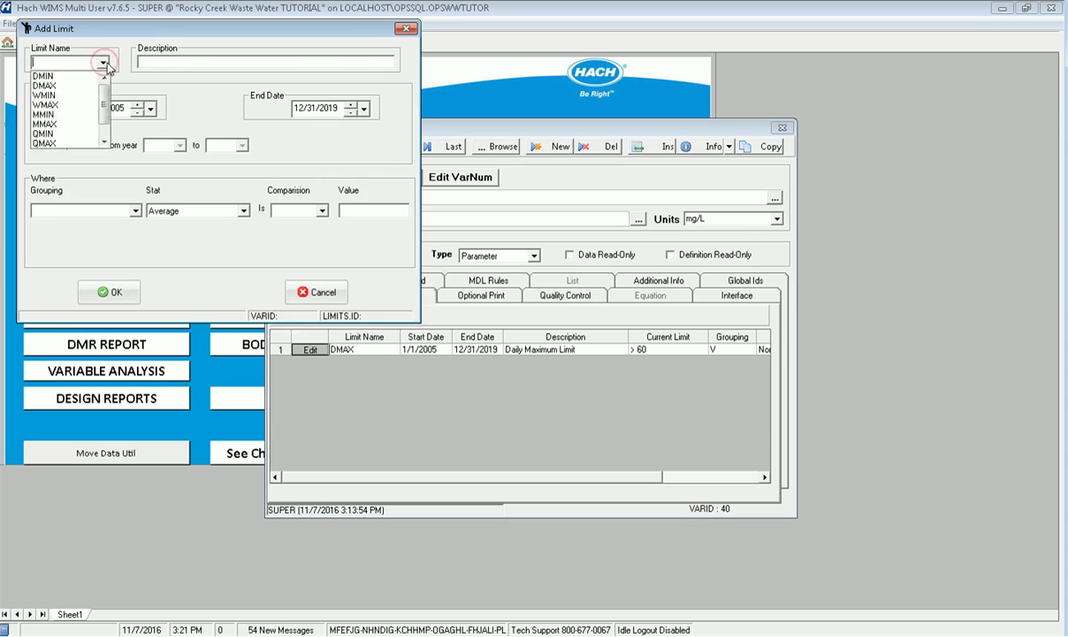
left_click(64, 123)
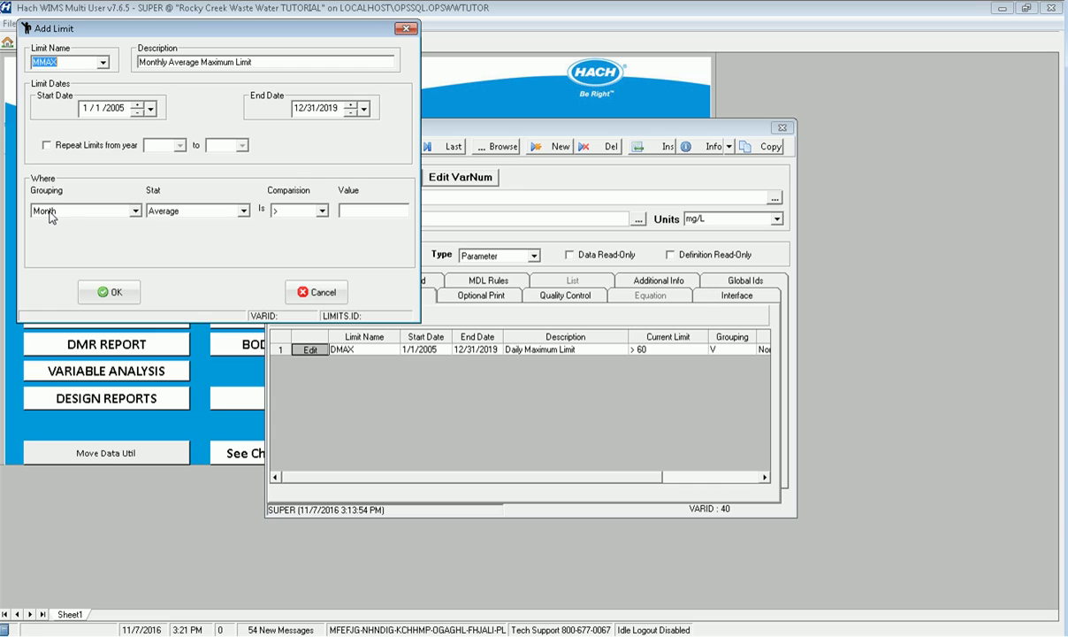
left_click(358, 209)
left_click(198, 211)
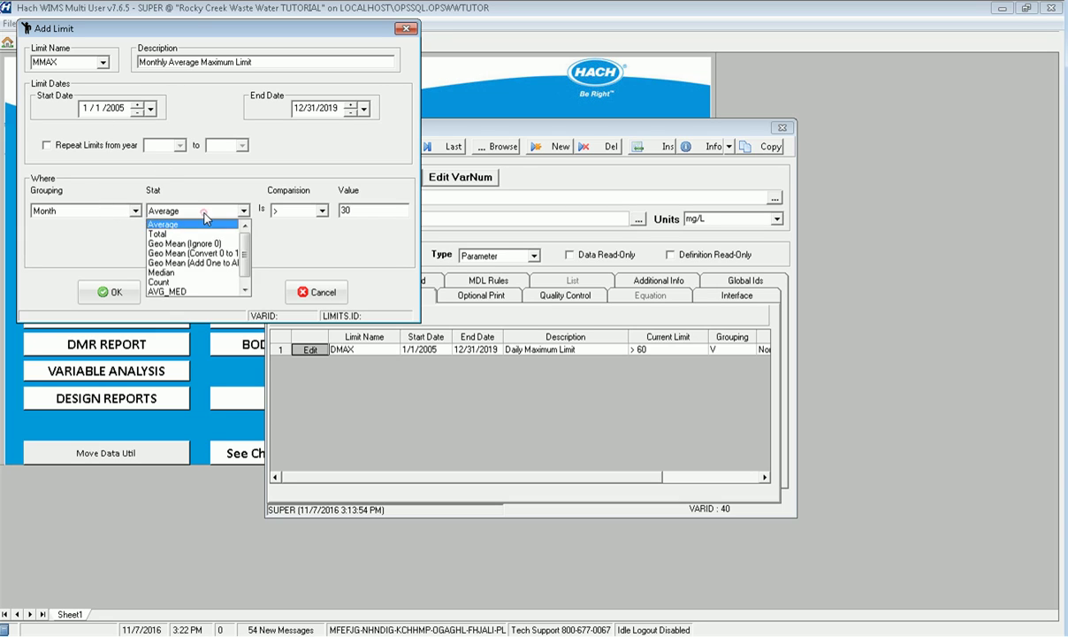
left_click(156, 225)
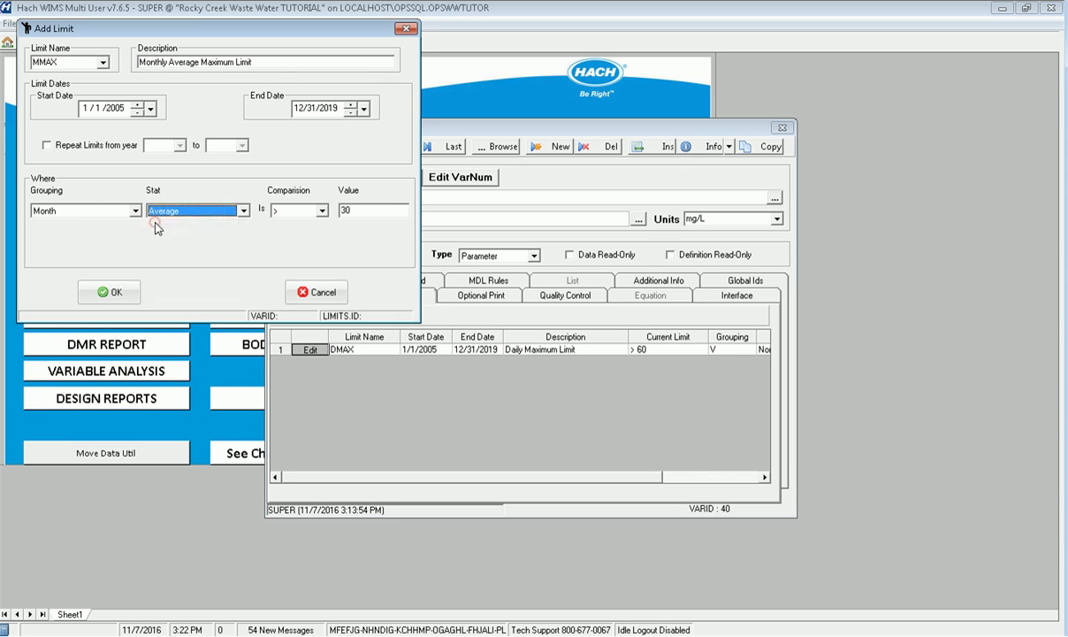
left_click(82, 210)
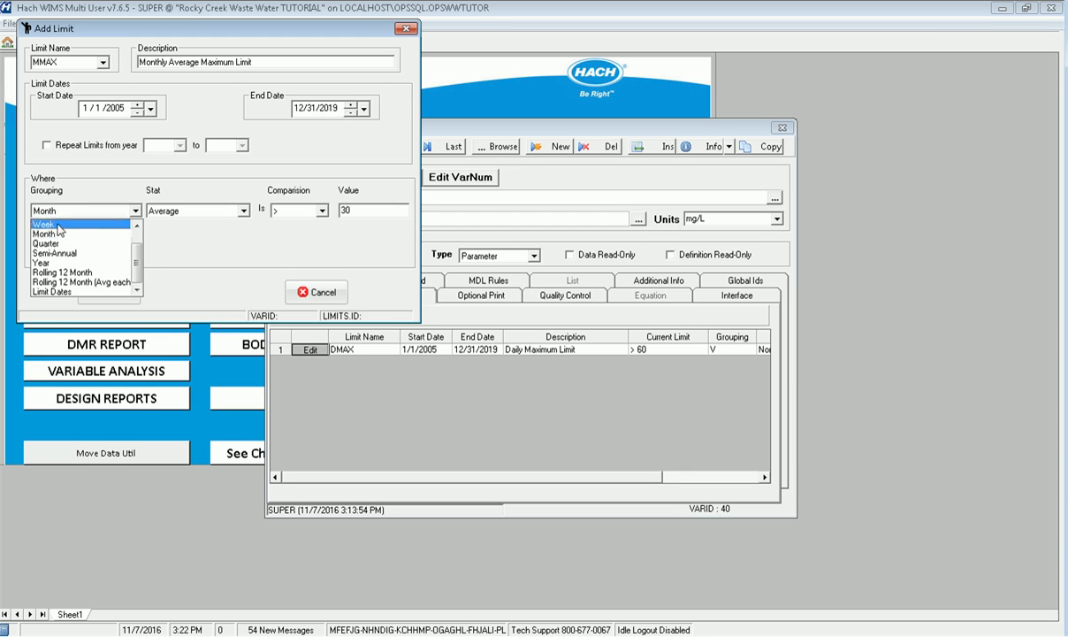
left_click(53, 224)
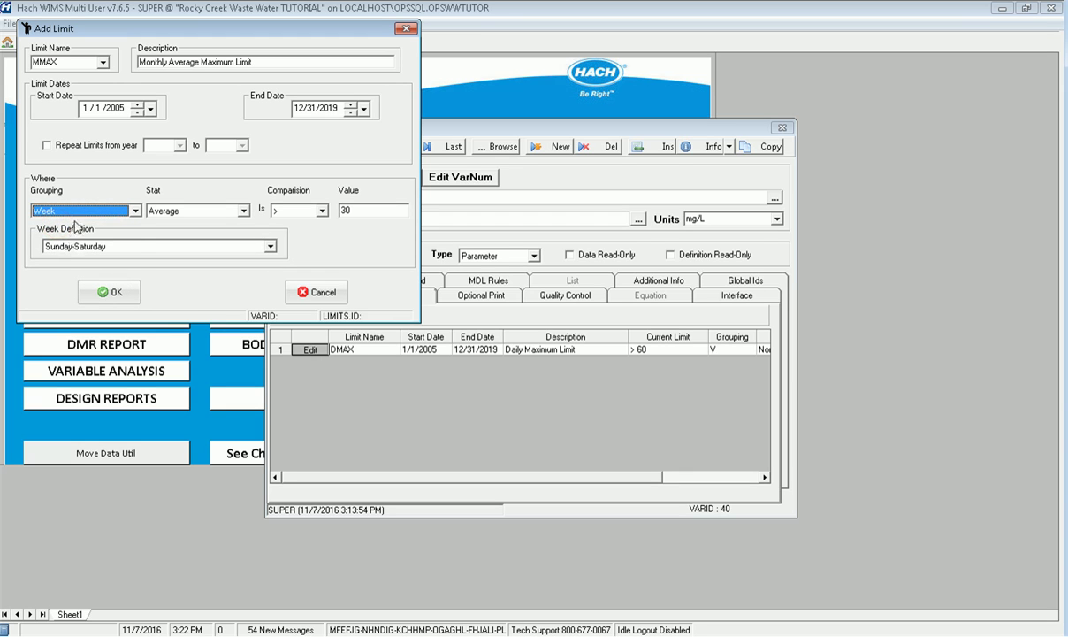
left_click(62, 210)
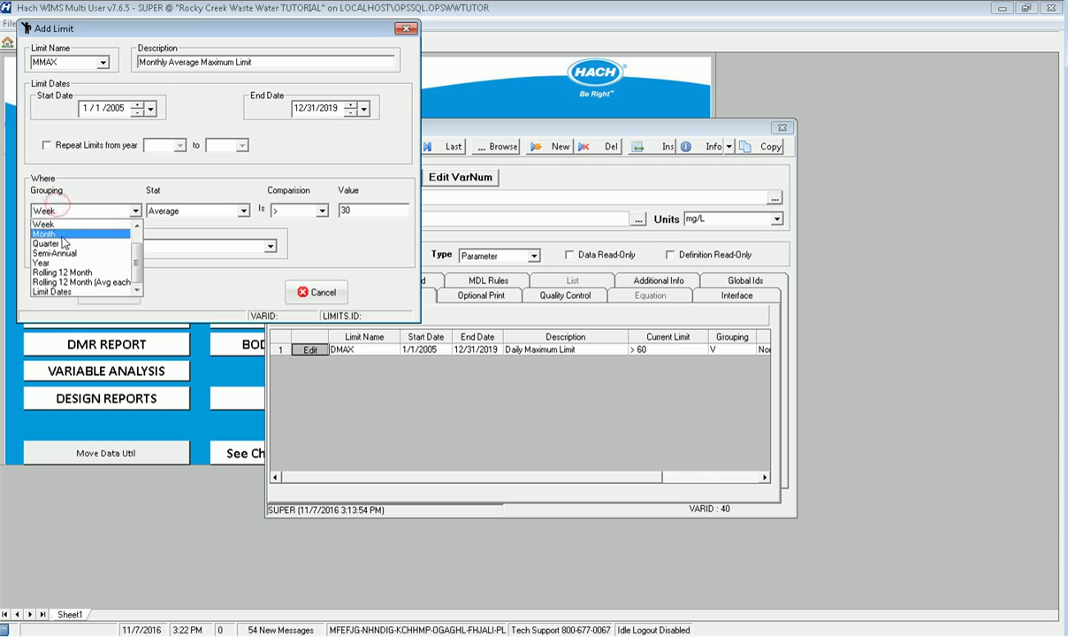
left_click(60, 234)
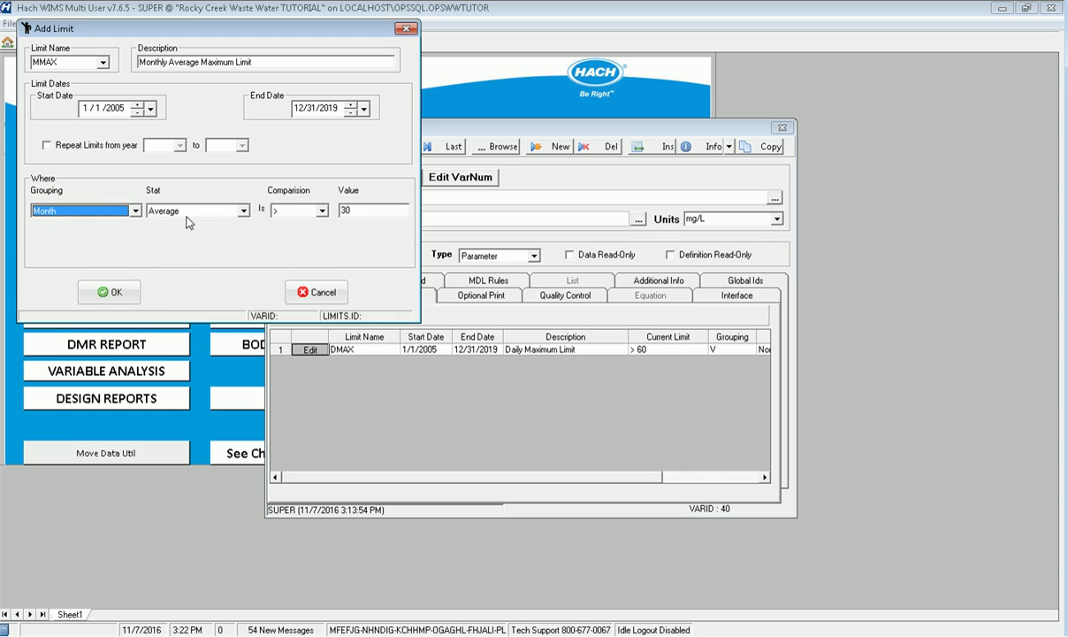
left_click(107, 293)
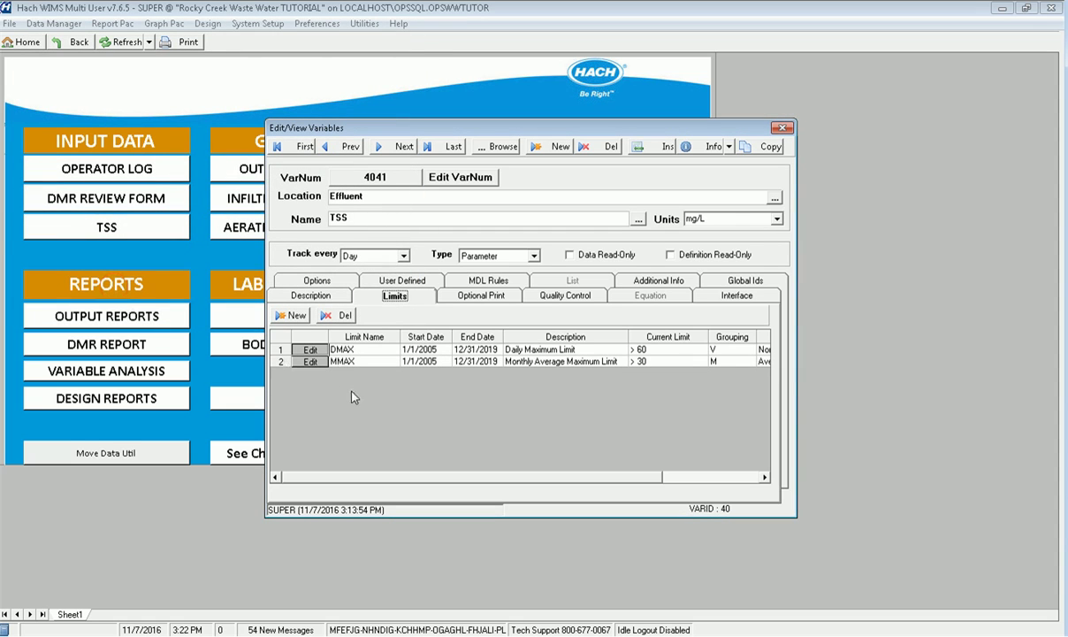
left_click(781, 127)
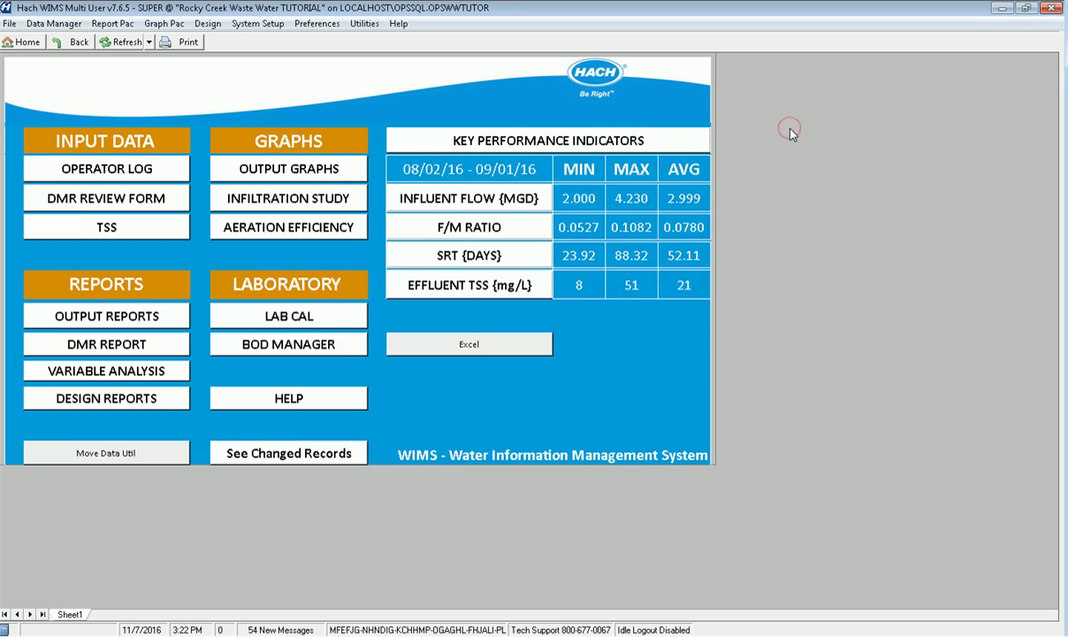
Show the TSS Monthly Data Entry sheet for October 2016 with the 29 Sat cell of 4041 selected
left_click(86, 228)
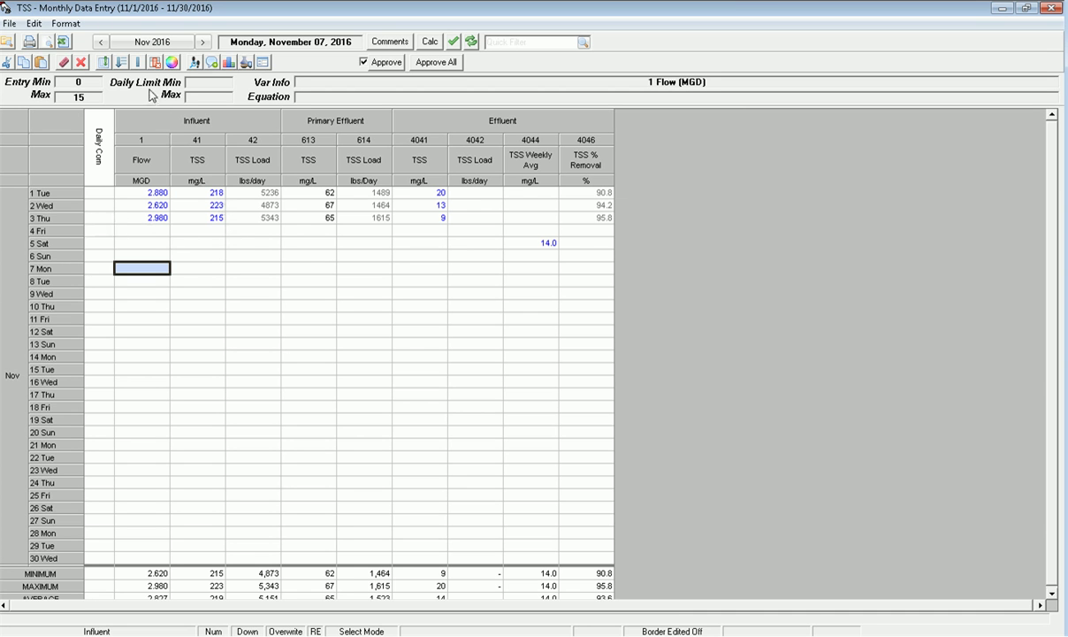
left_click(101, 41)
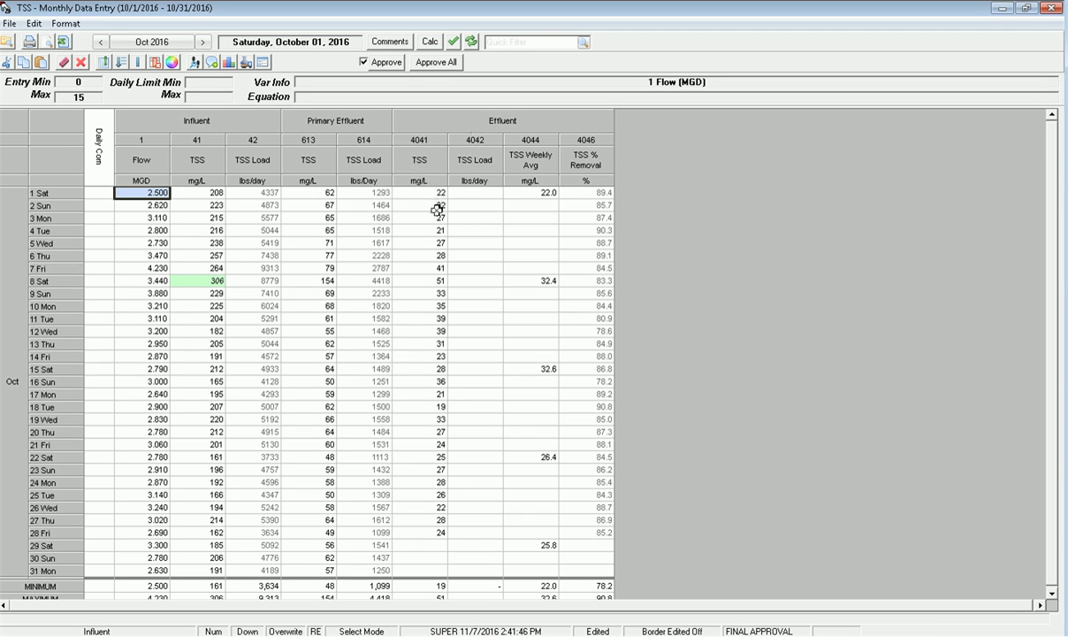
left_click(433, 542)
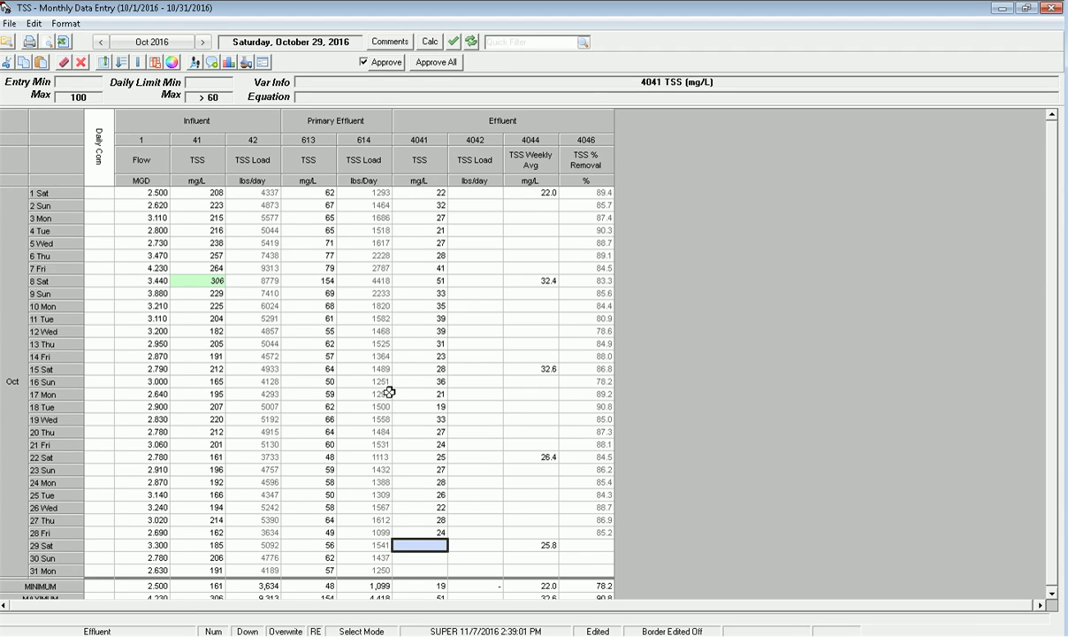
Enter effluent TSS values 66, 122 and 24 for October 29–31, accepting the daily-limit warnings
type("66")
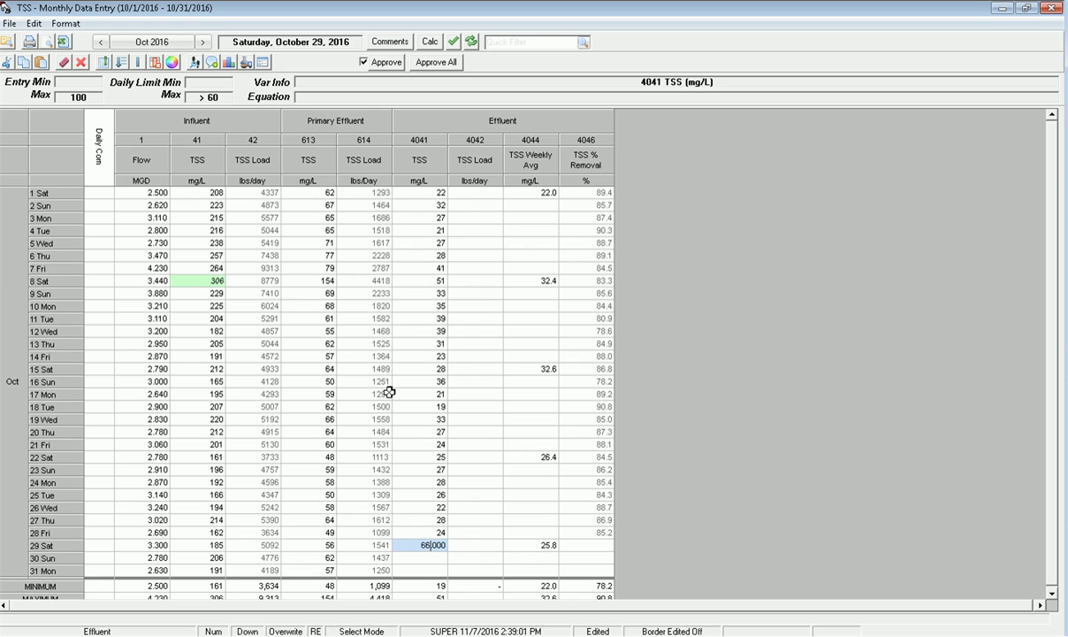
key("Return")
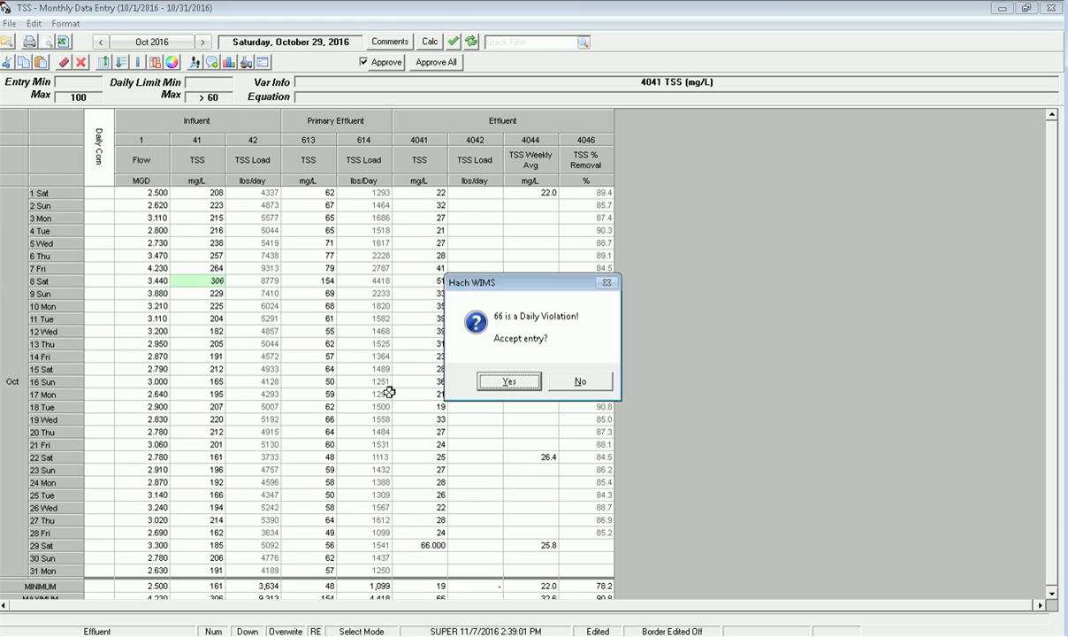
left_click(509, 381)
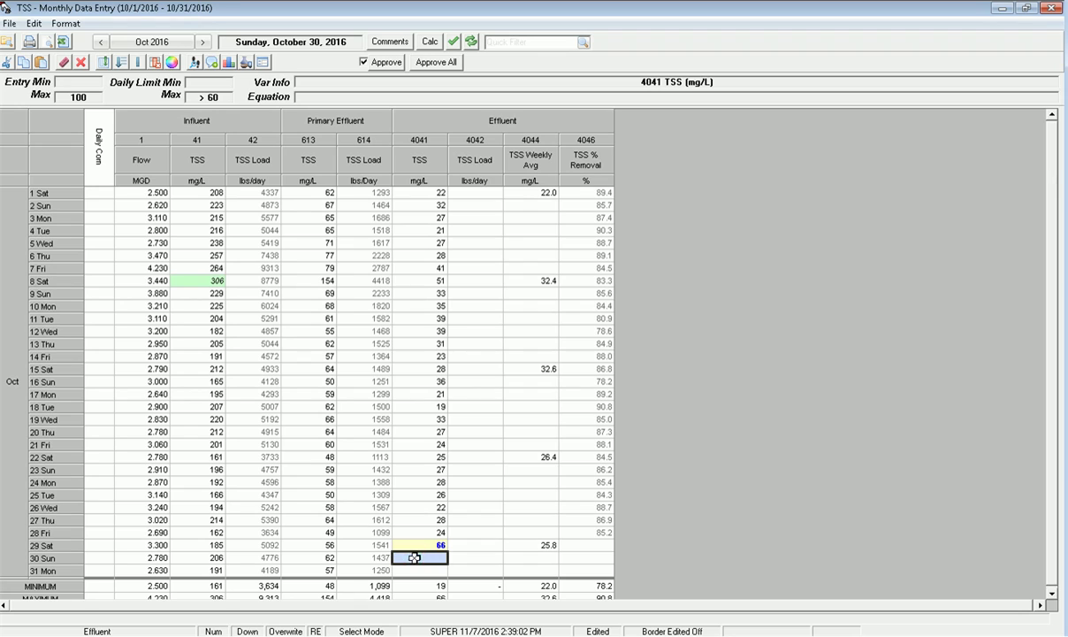
type("120000")
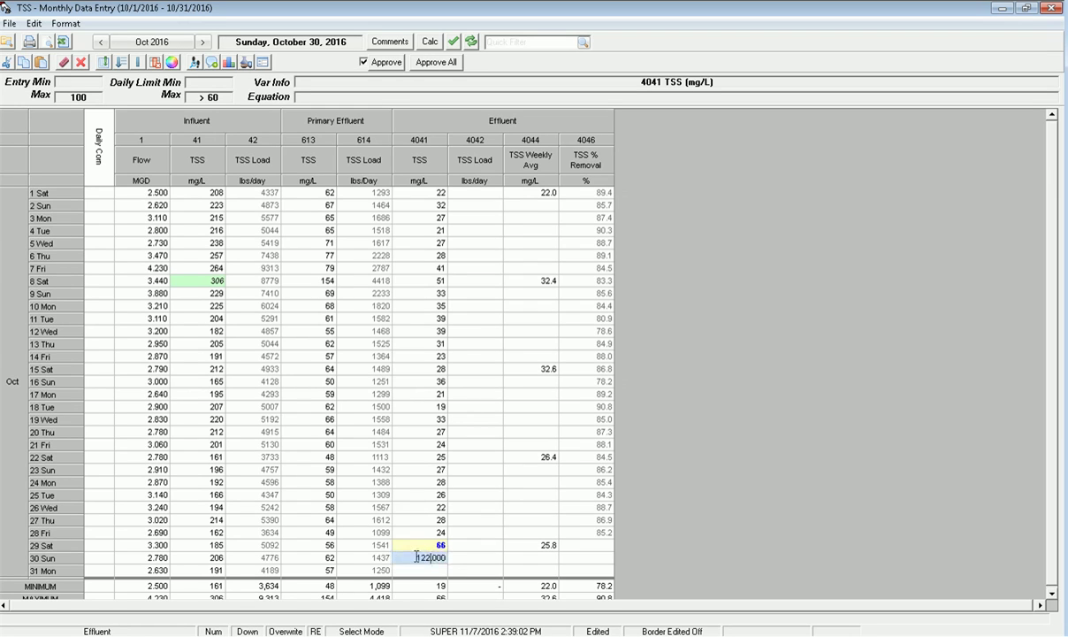
key("Return")
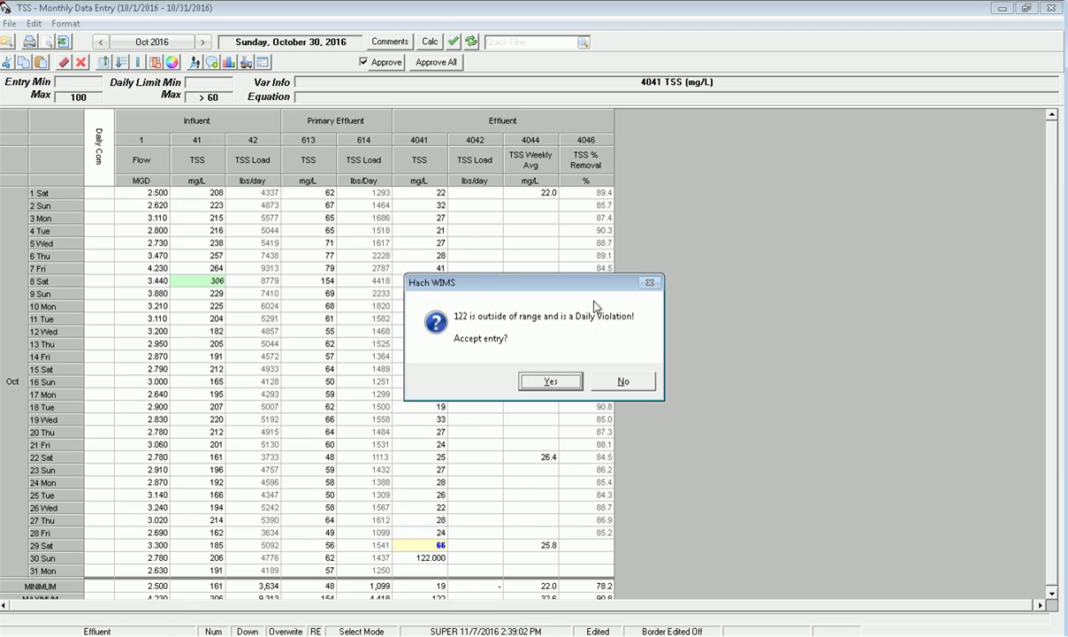
left_click(551, 380)
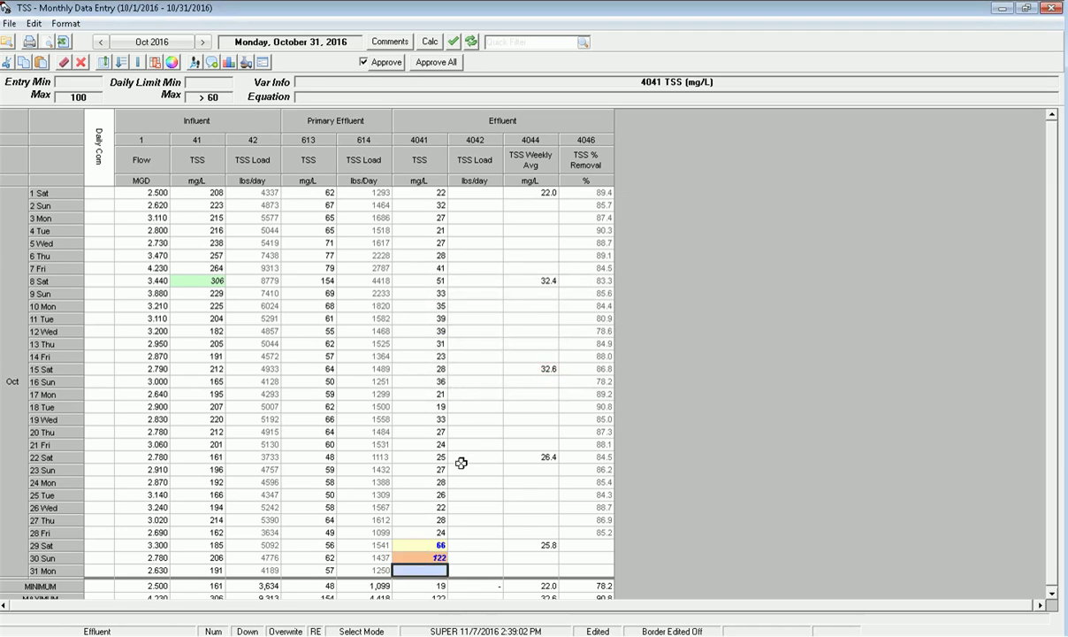
scroll(464, 462, "down", 1)
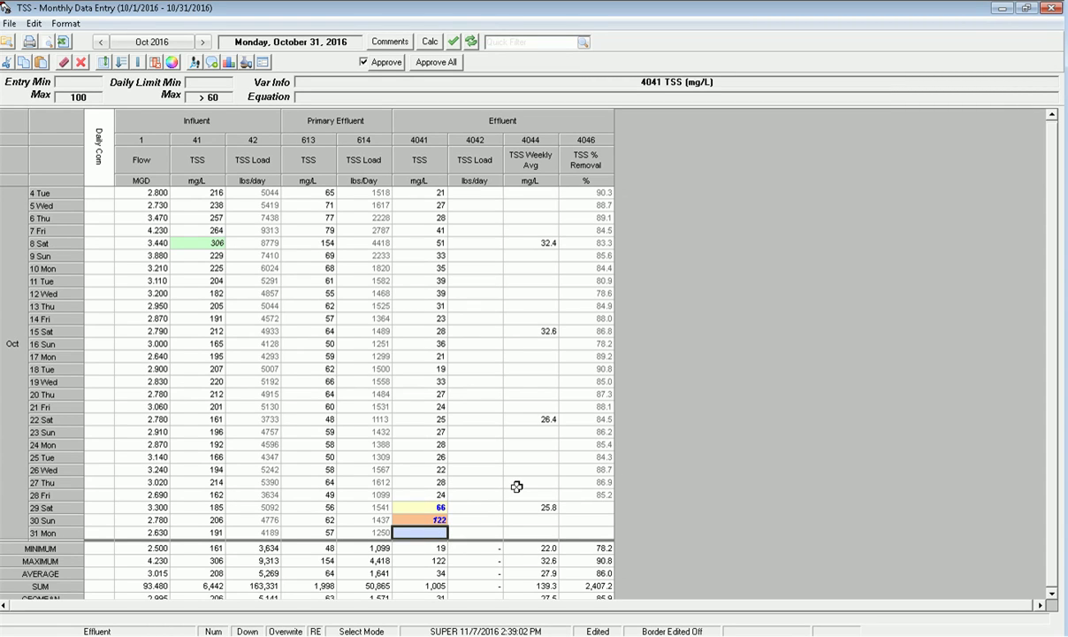
type("2000")
key("Delete")
key("Delete")
key("Delete")
key("Return")
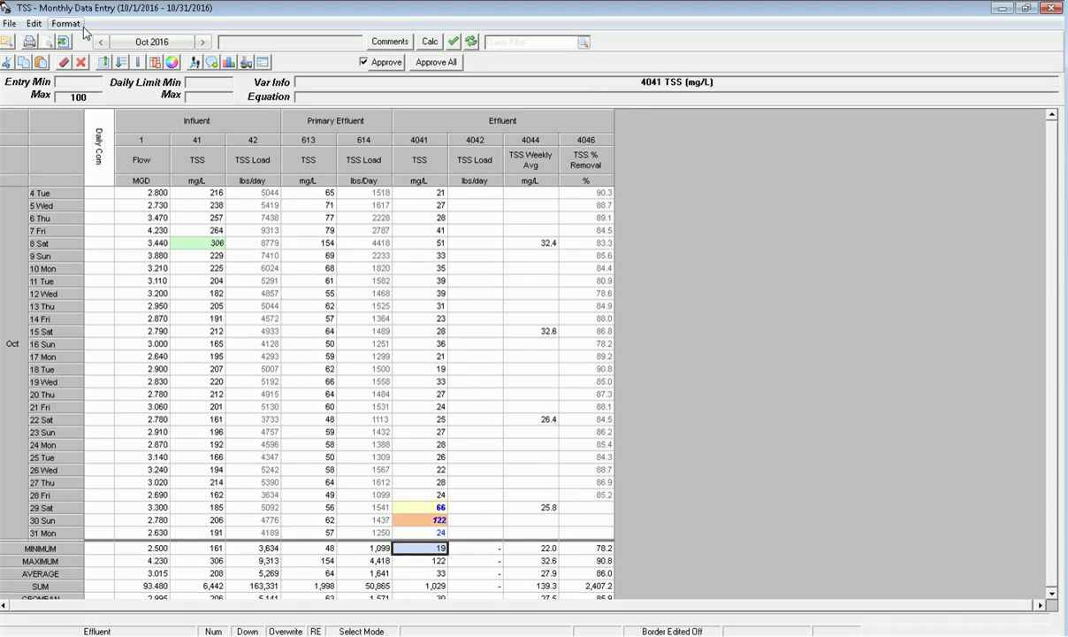
Close the data entry form and start a new spread report design
double_click(7, 8)
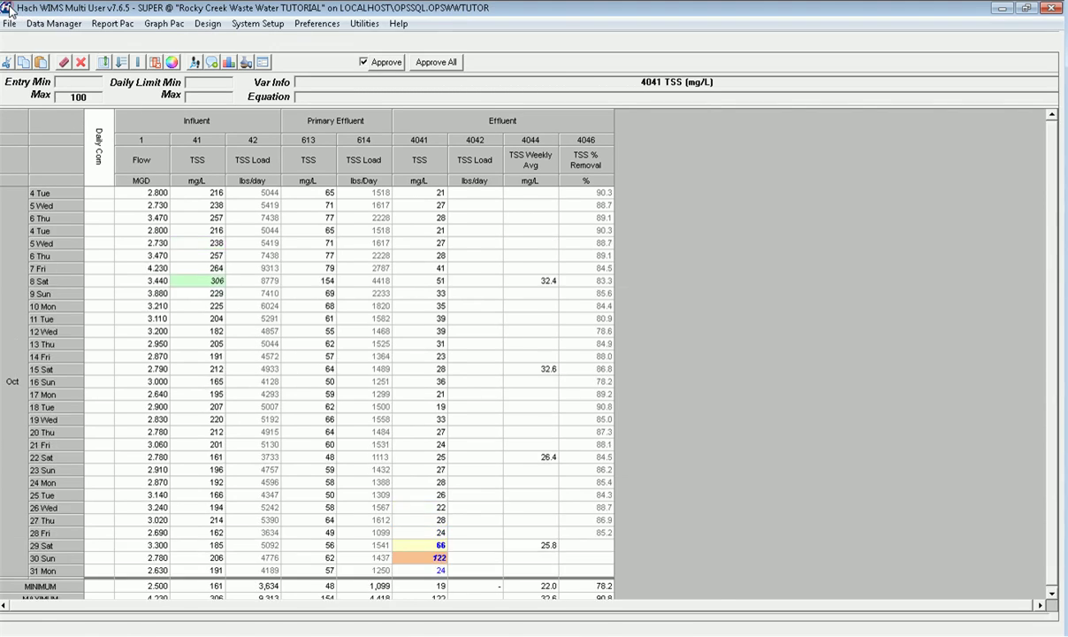
left_click(208, 24)
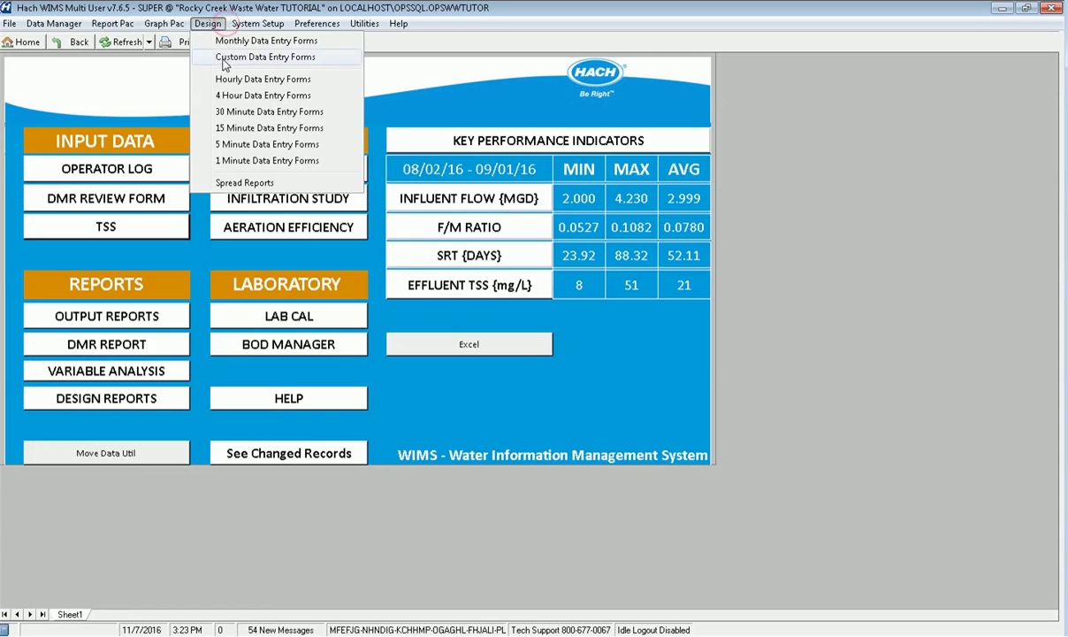
left_click(239, 183)
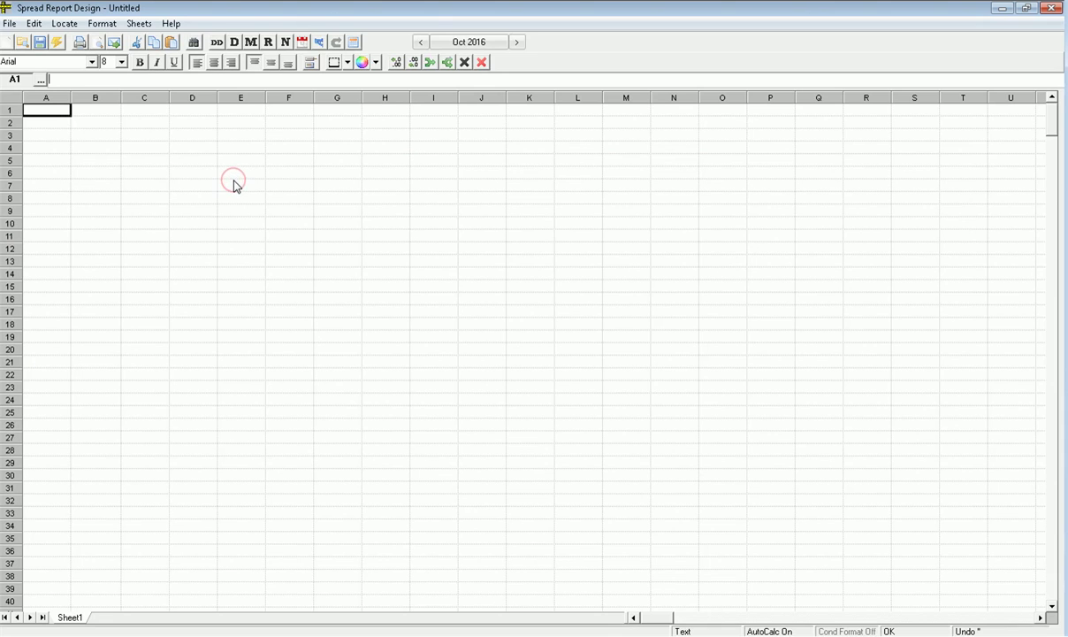
Place October's daily 4041 Effluent TSS values from B4 with dates beside them, then select C4:C34
left_click(115, 148)
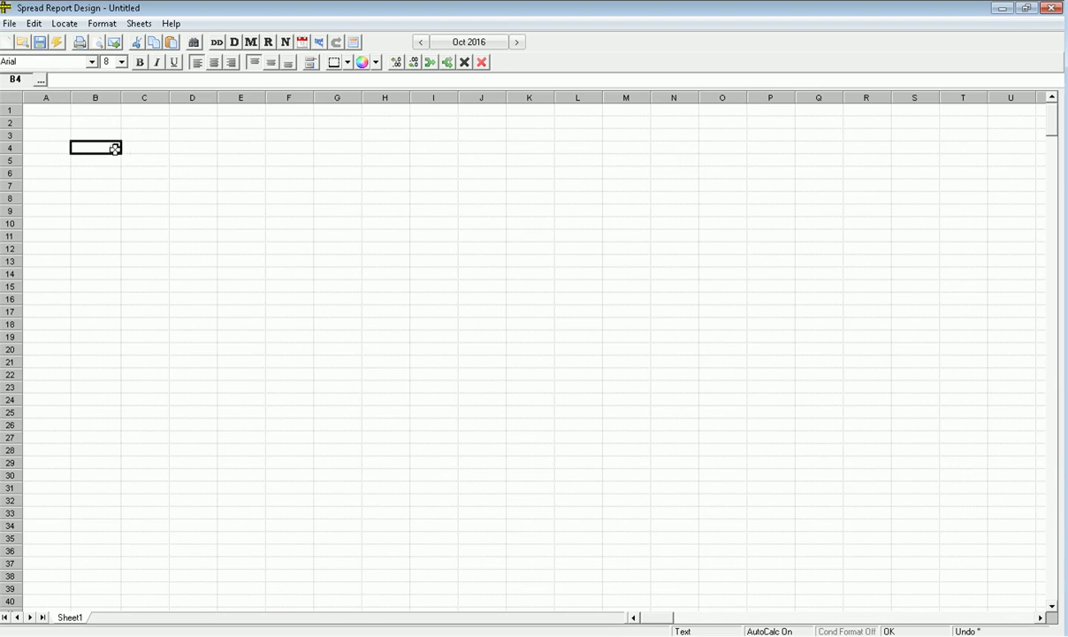
left_click(63, 23)
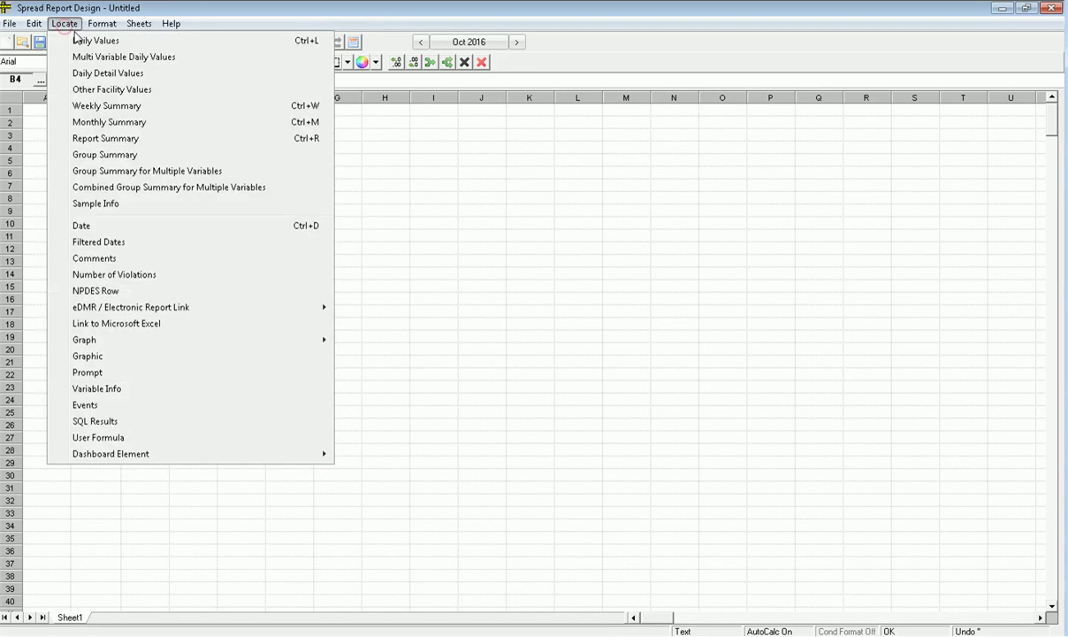
left_click(85, 41)
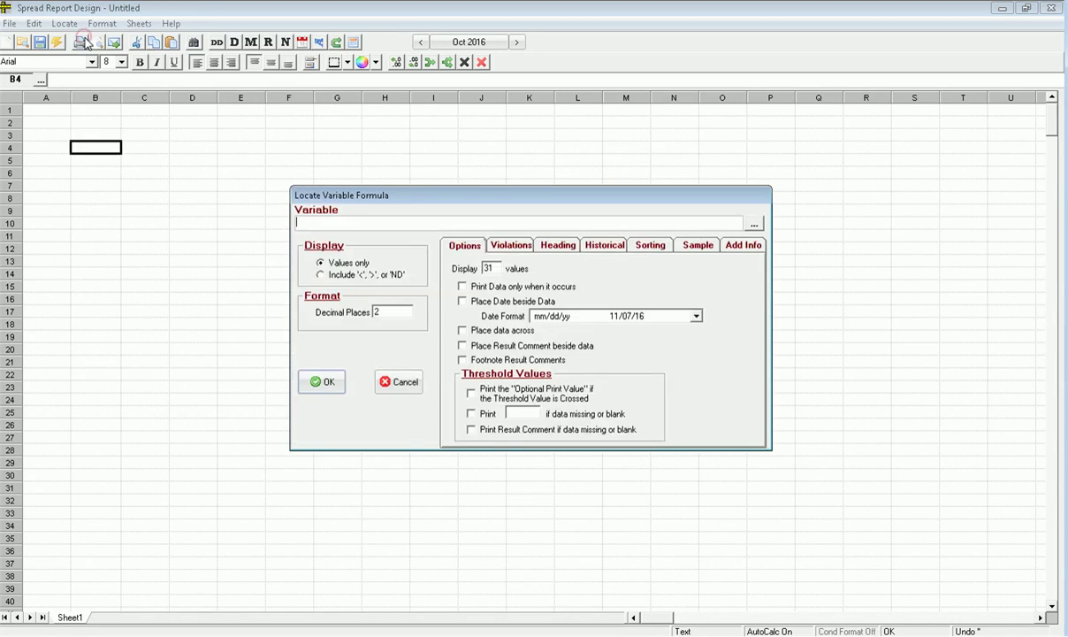
left_click(755, 220)
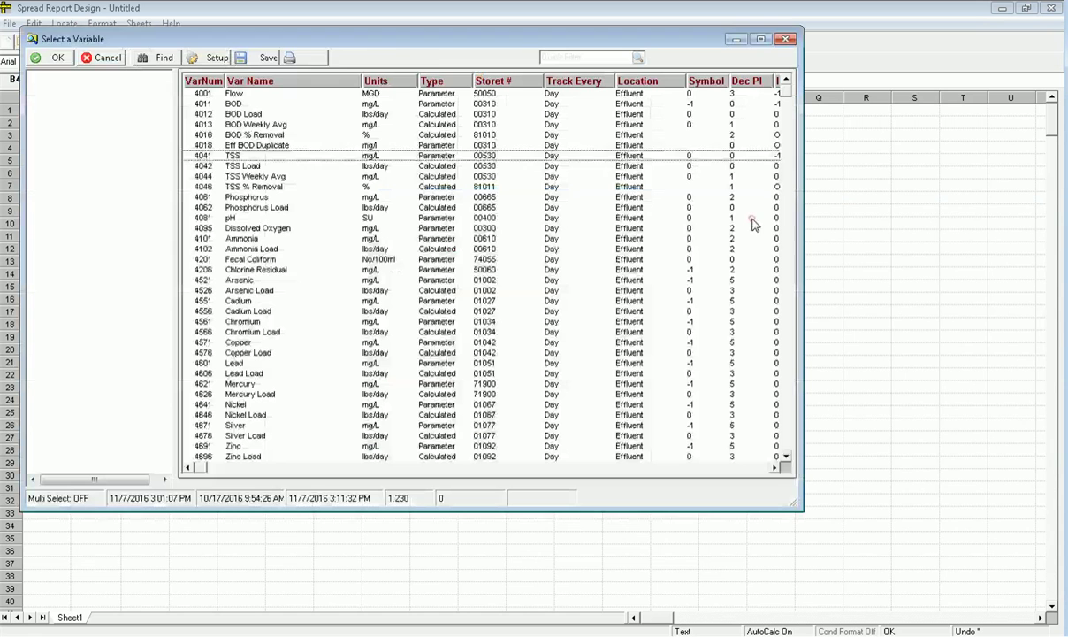
left_click(283, 157)
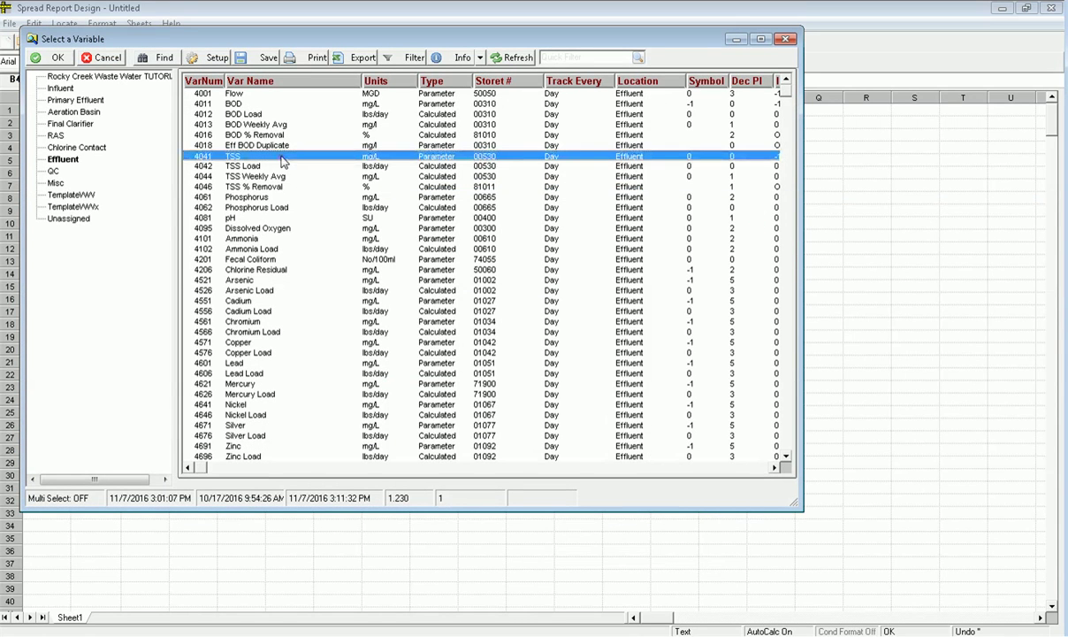
left_click(57, 57)
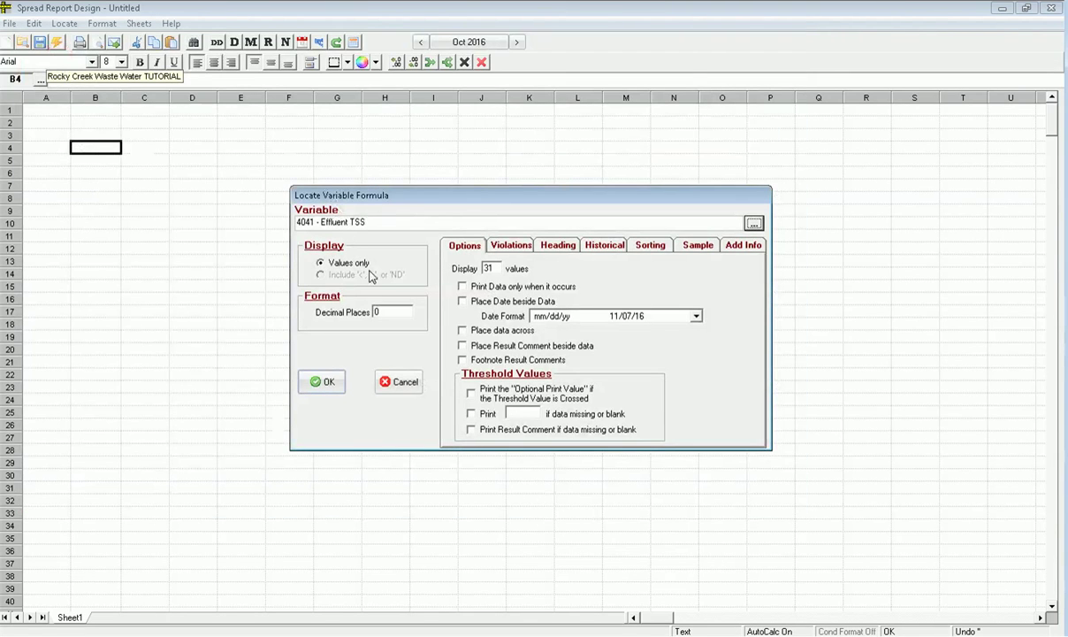
left_click(493, 302)
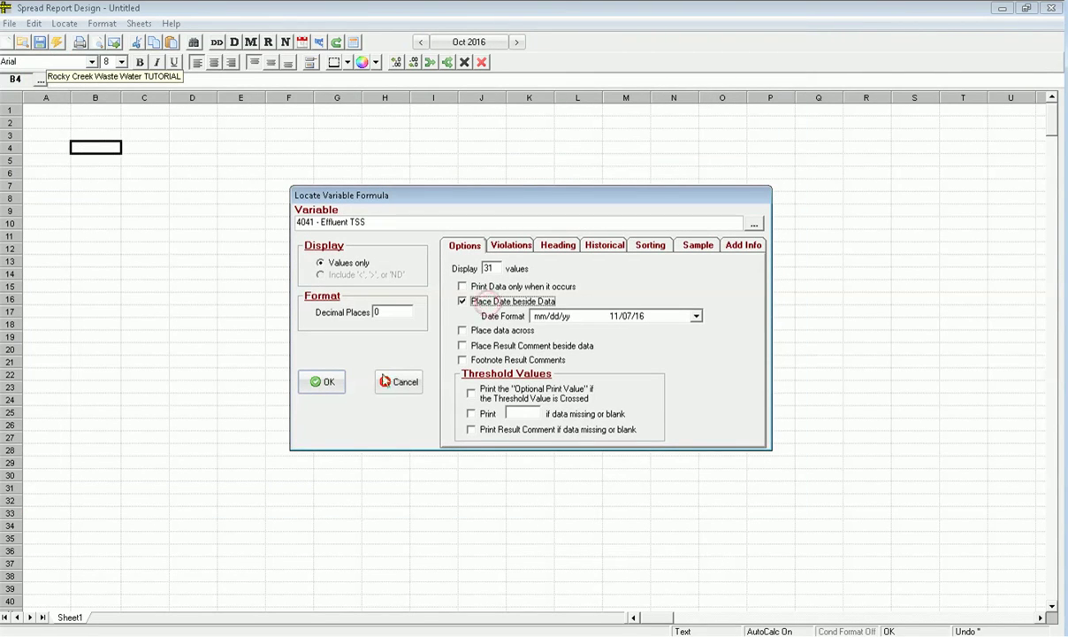
left_click(325, 382)
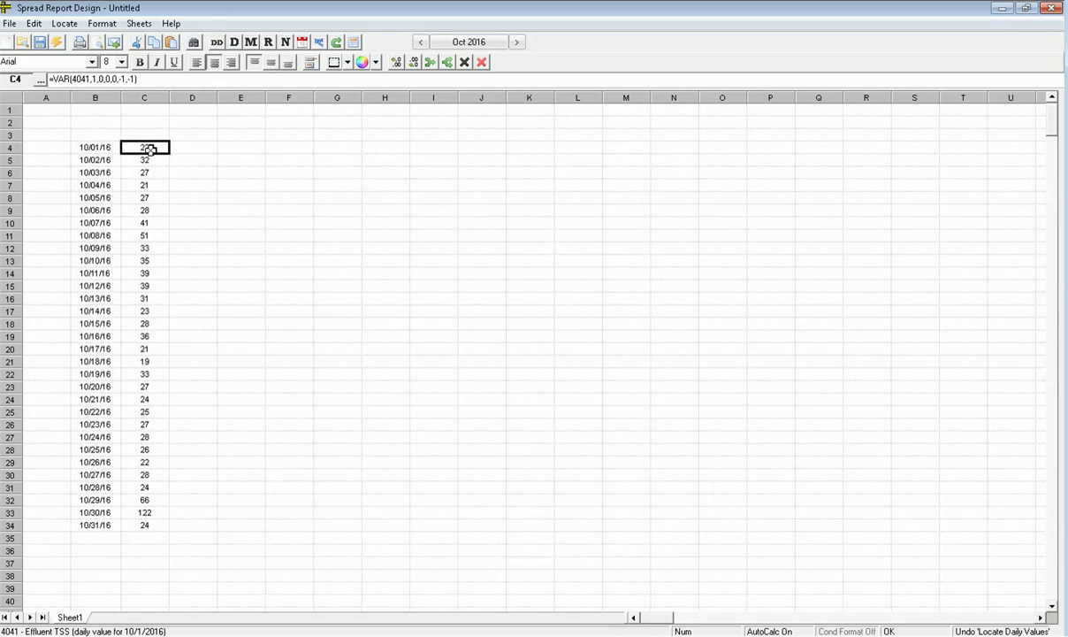
left_click_drag(151, 149, 149, 526)
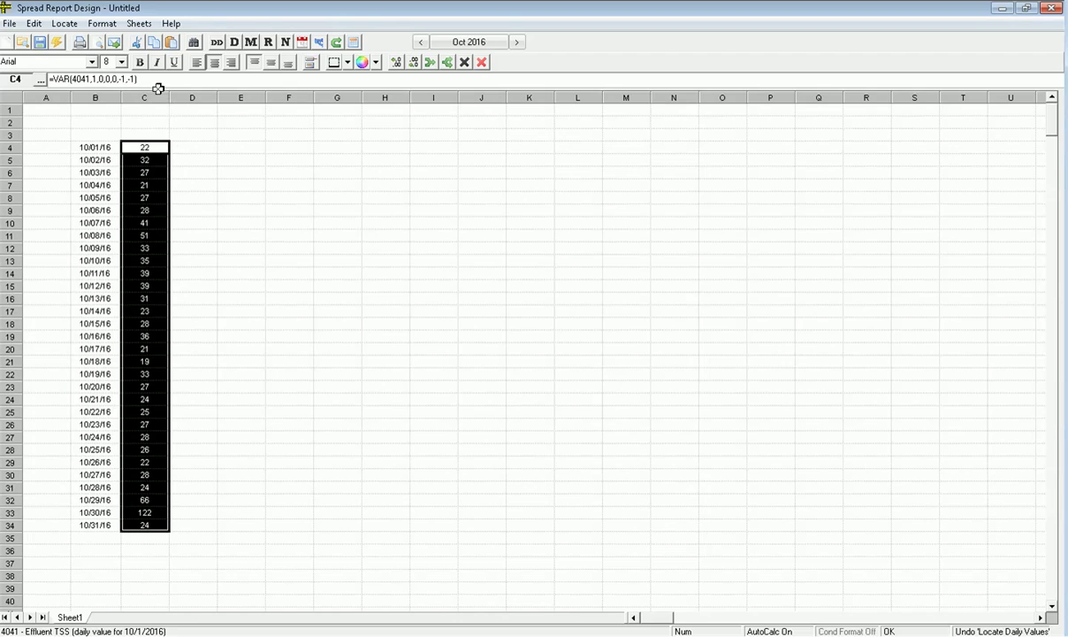
left_click(101, 23)
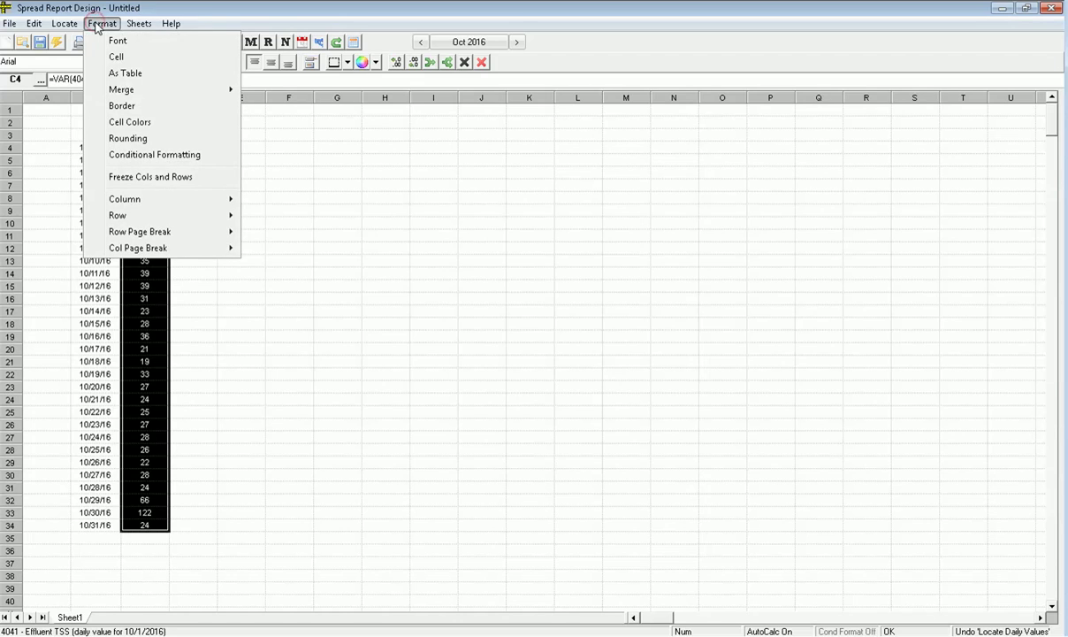
Add a conditional format giving a yellow background to TSS values greater than Effluent TSS's Daily Max Limit
left_click(165, 156)
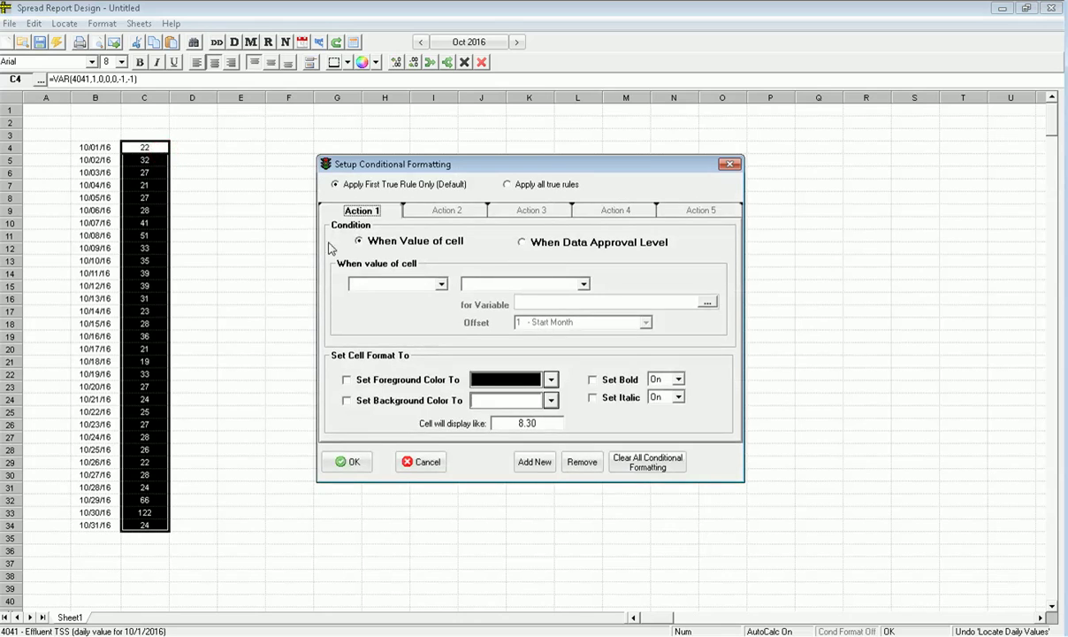
left_click(437, 285)
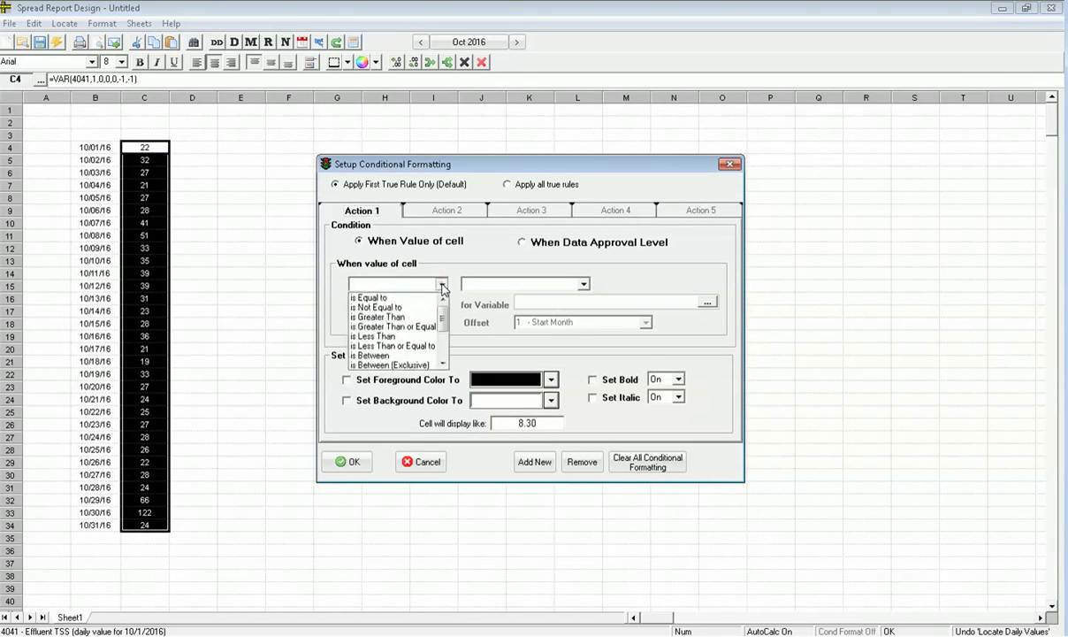
left_click(397, 319)
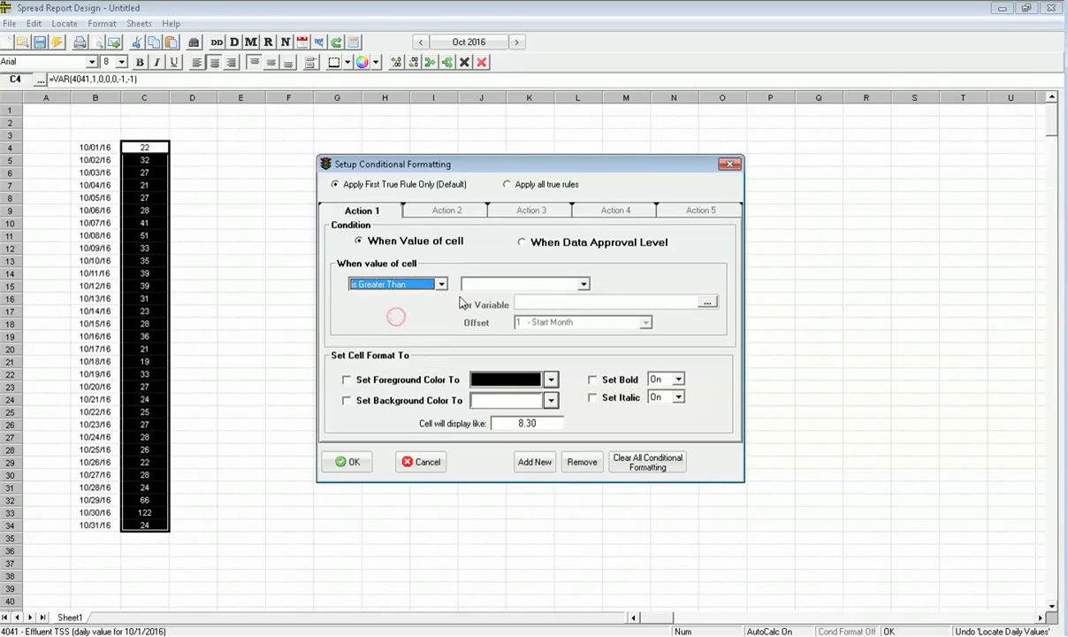
left_click(585, 285)
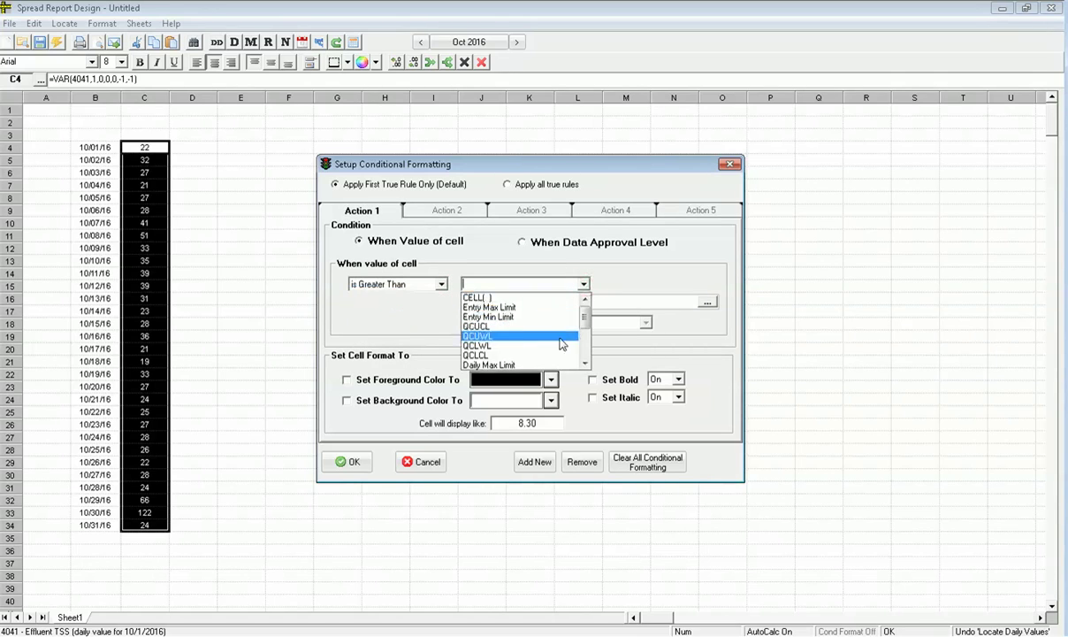
left_click(518, 365)
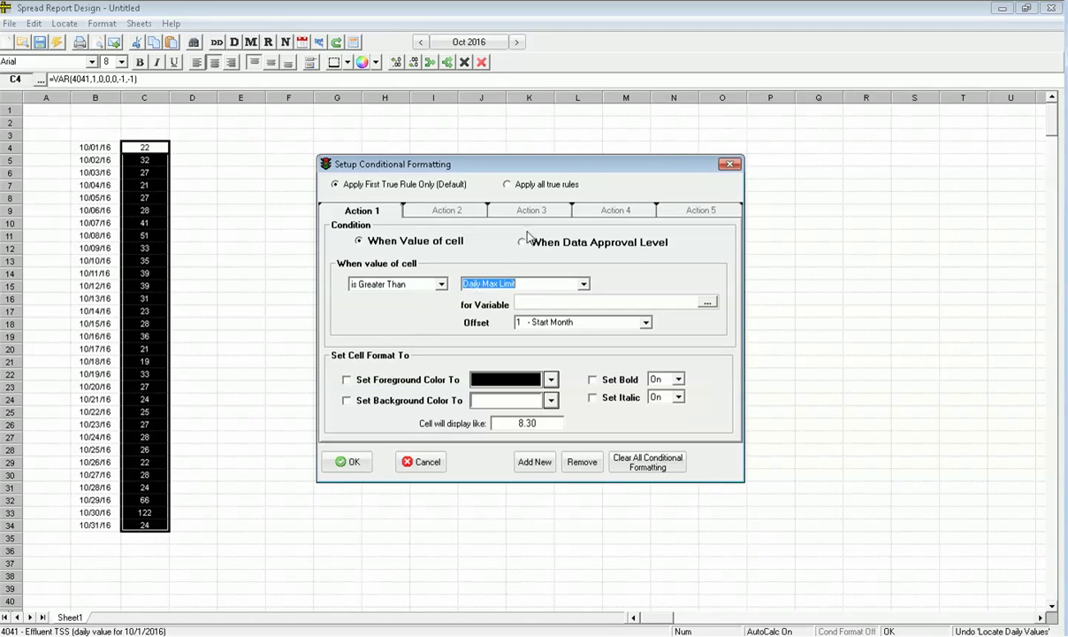
left_click(706, 303)
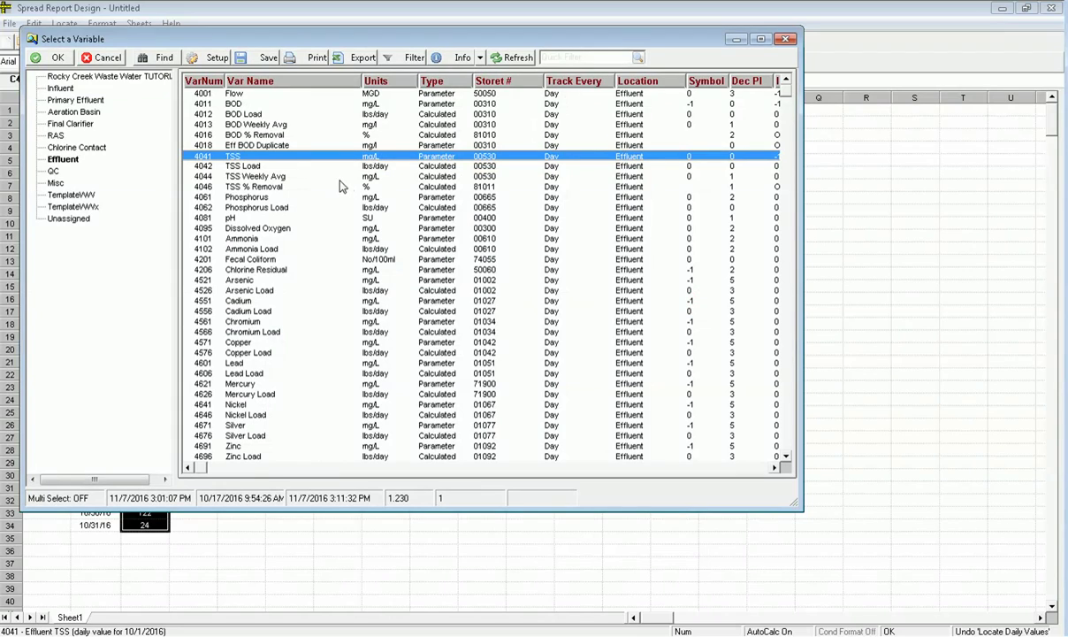
double_click(302, 159)
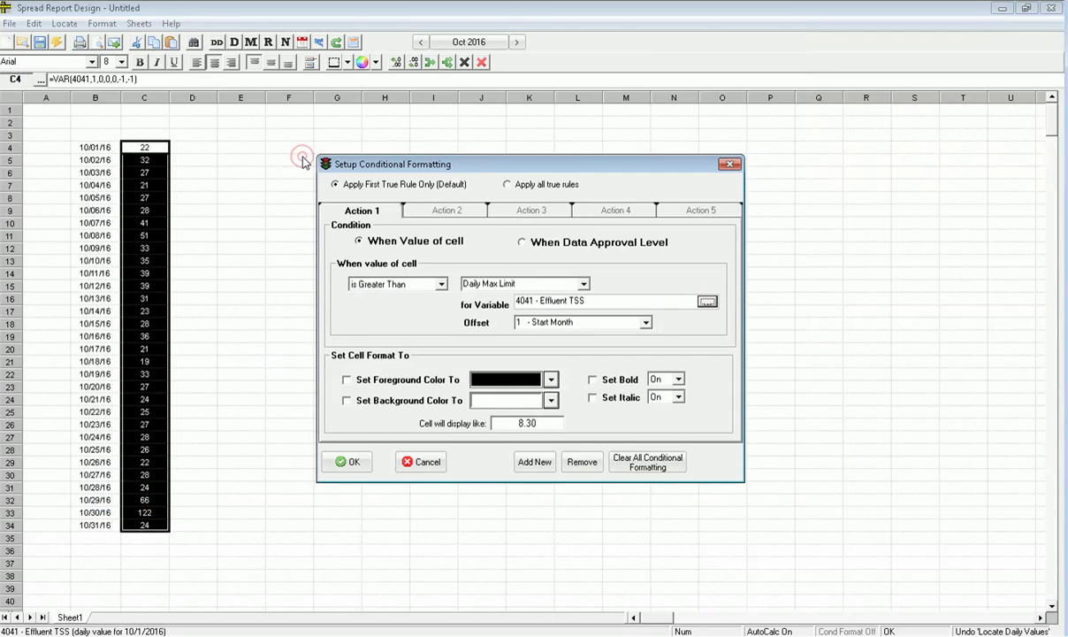
left_click(355, 400)
left_click(548, 401)
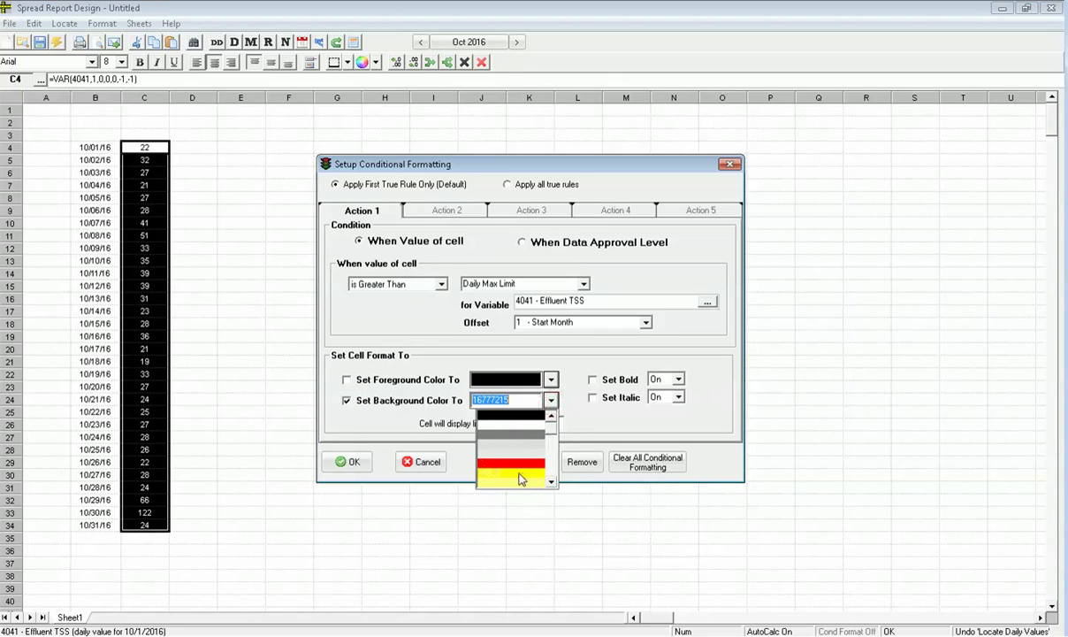
left_click(522, 478)
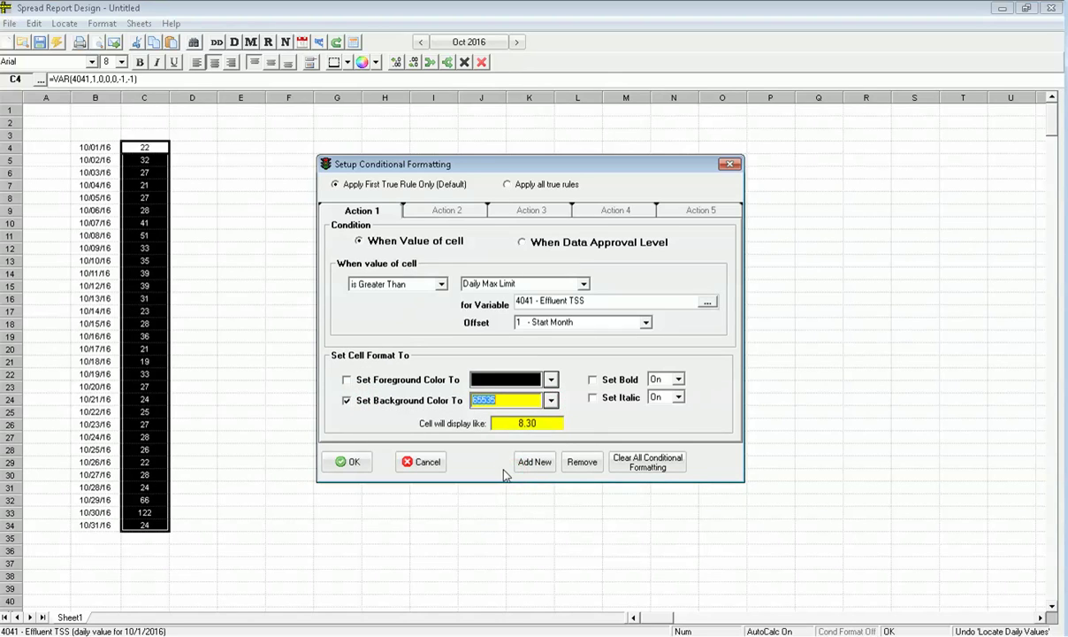
left_click(352, 462)
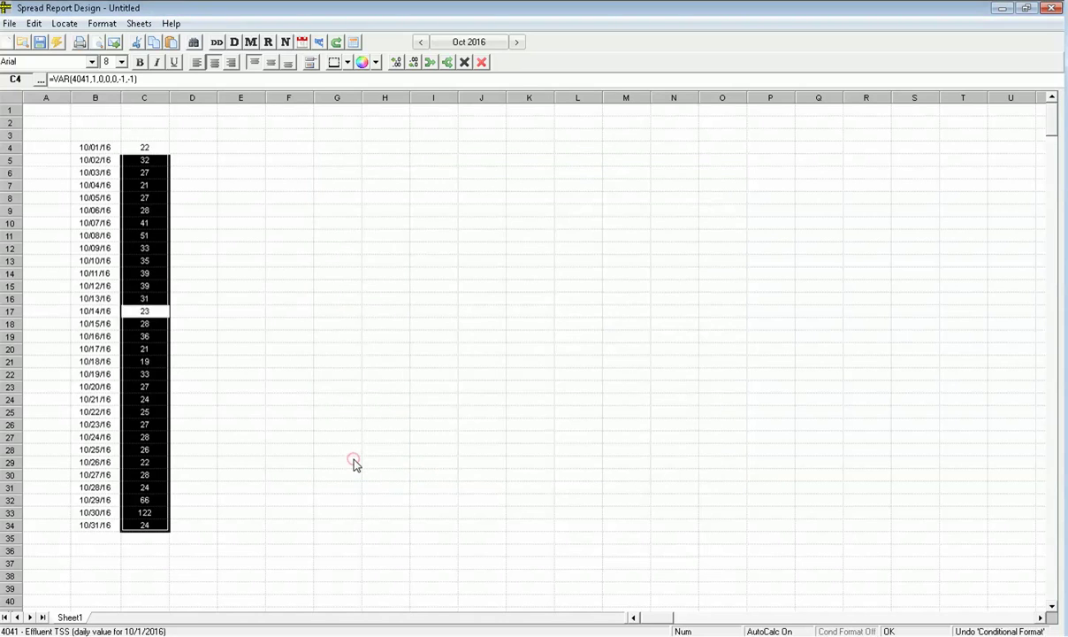
left_click(274, 453)
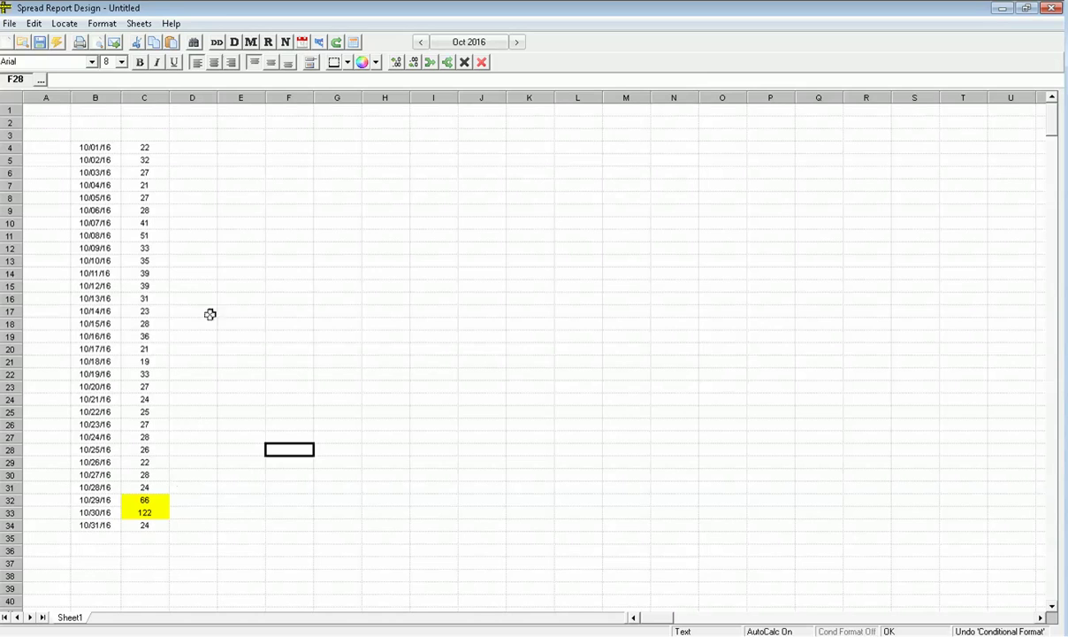
In E5, place the Effluent TSS Average report summary (33) with start and end dates 10/01/2016–10/31/2016
left_click(247, 159)
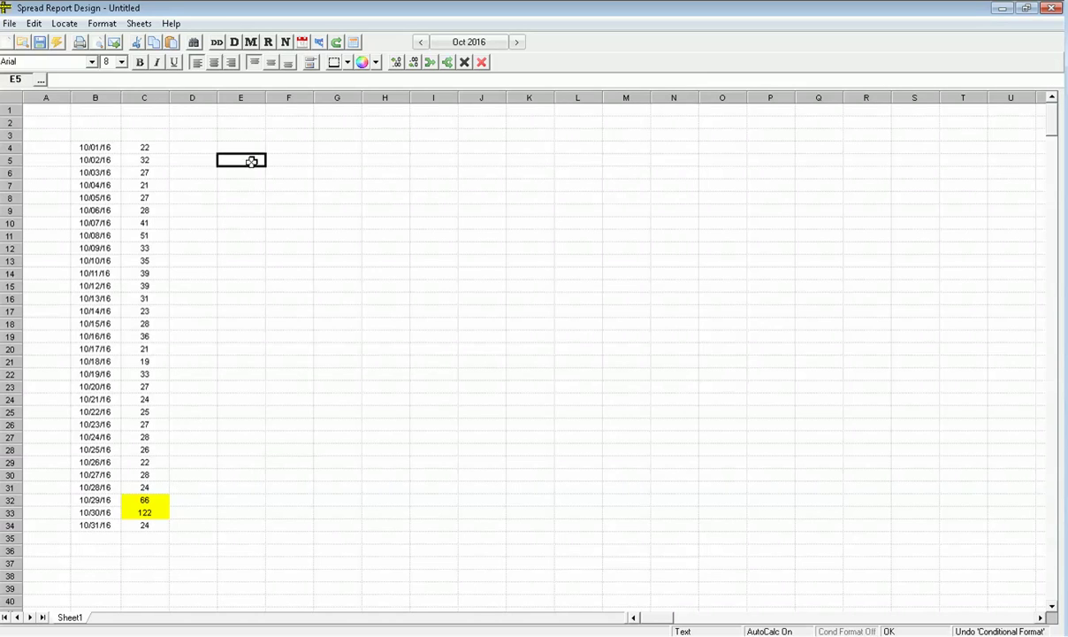
left_click(65, 23)
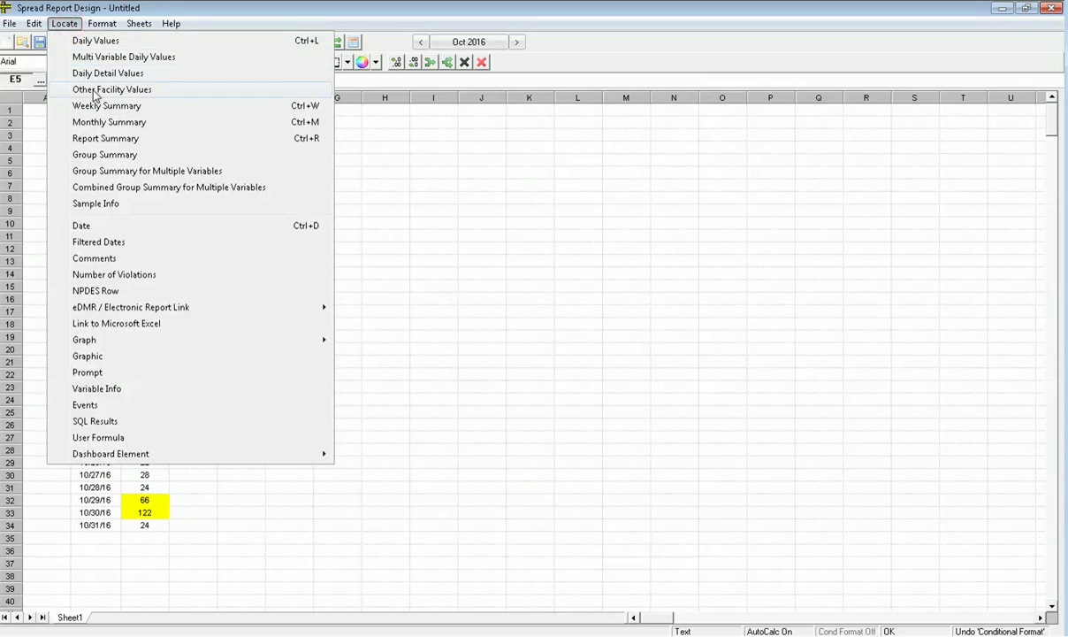
left_click(106, 139)
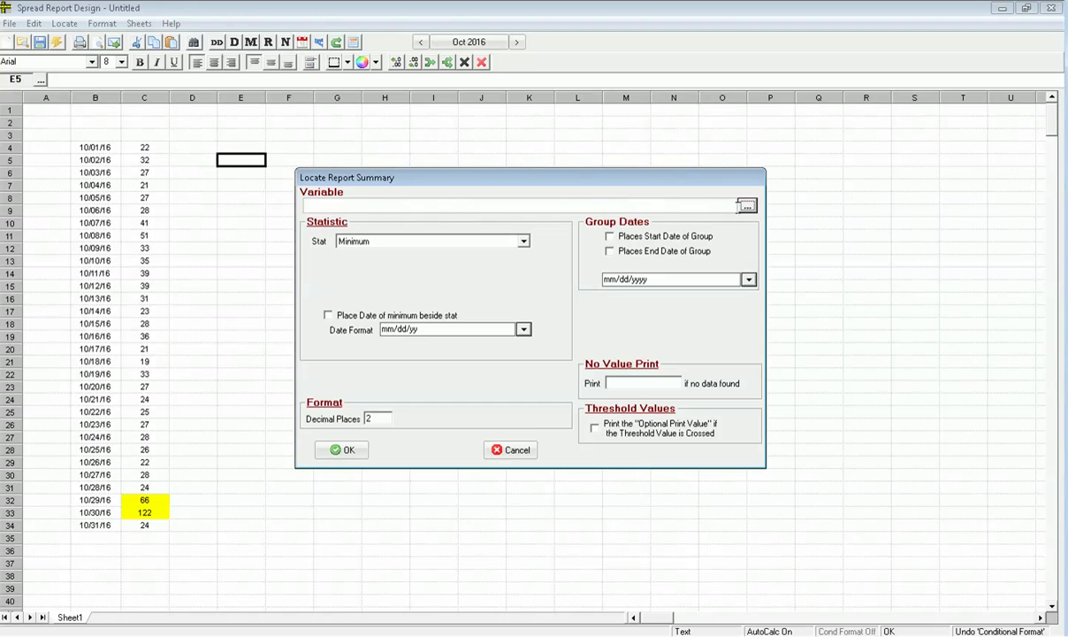
left_click(746, 206)
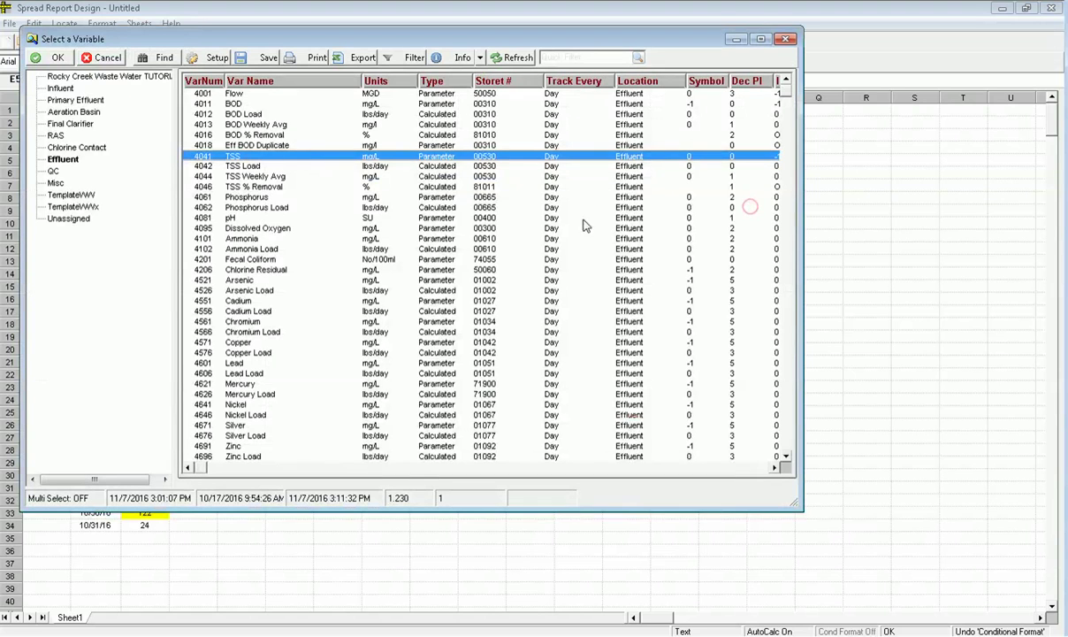
double_click(311, 158)
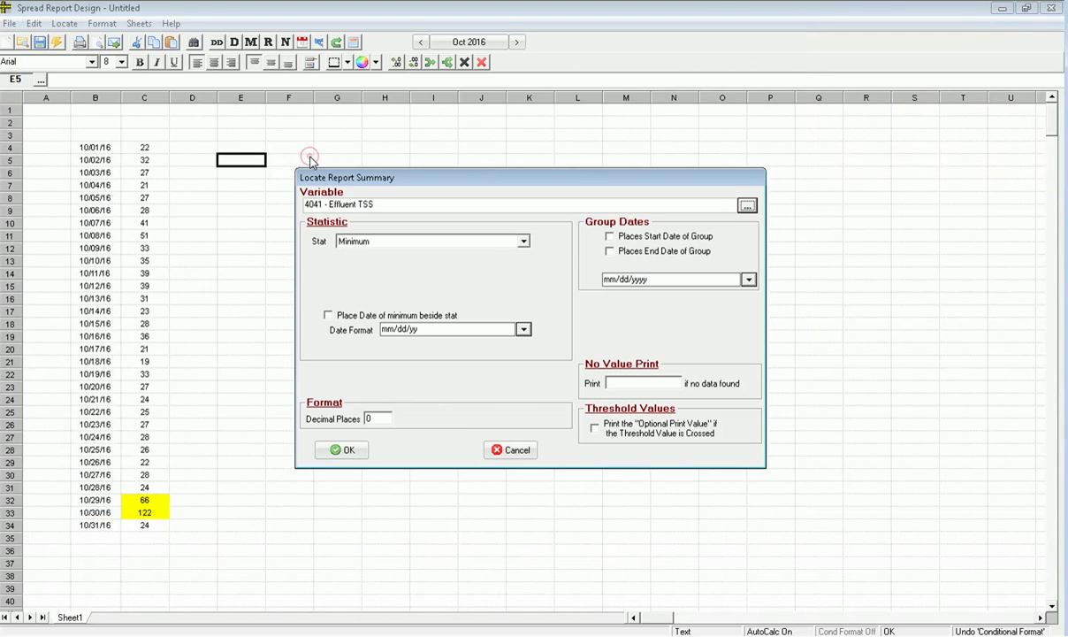
left_click(368, 240)
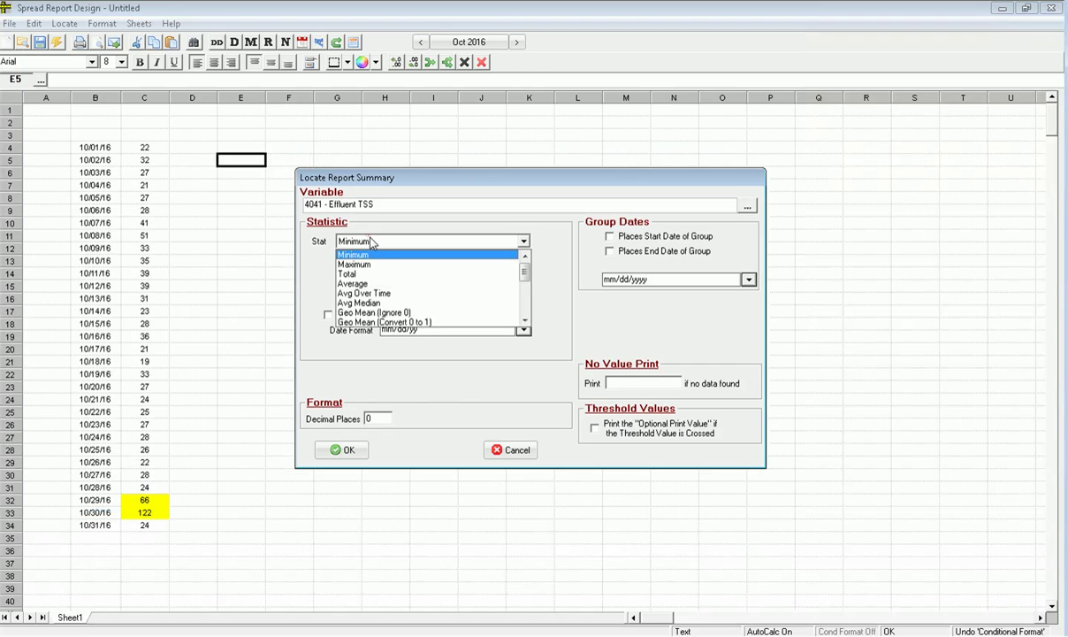
left_click(351, 284)
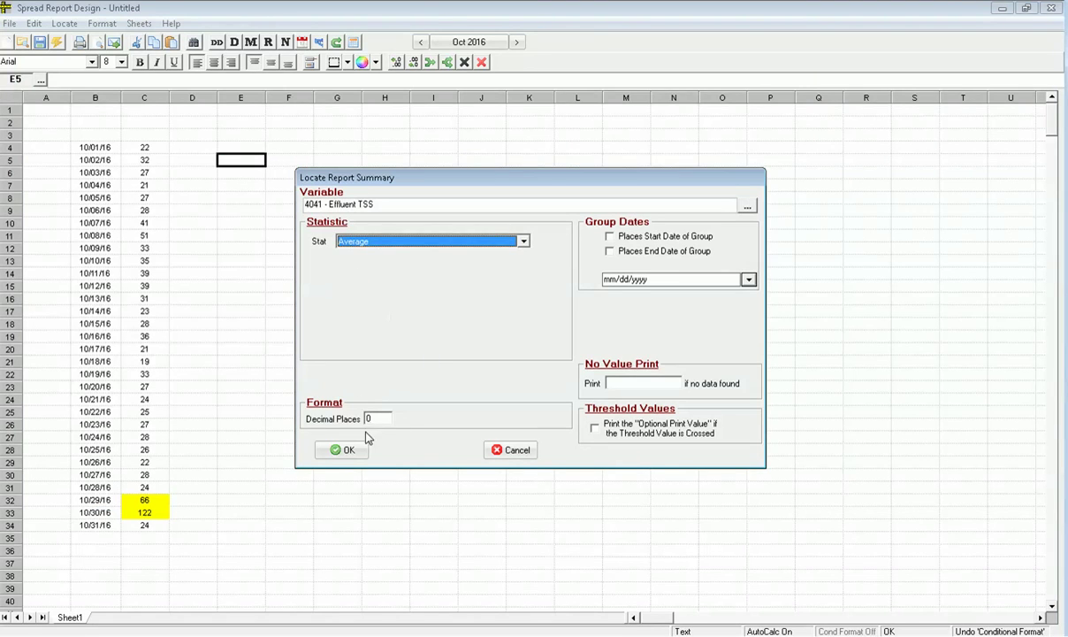
left_click(609, 237)
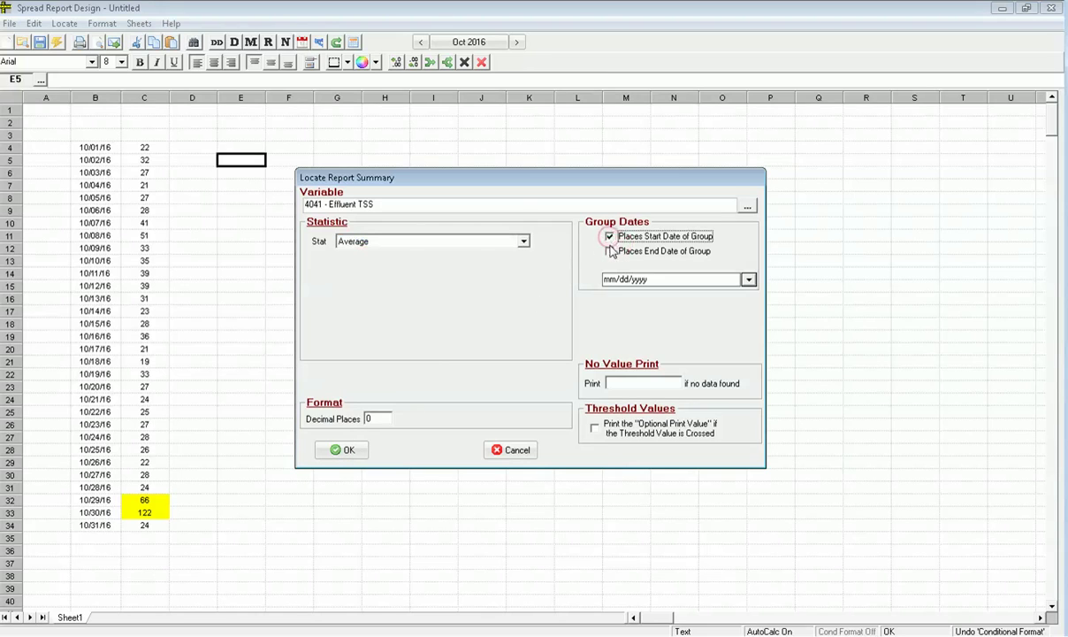
left_click(609, 251)
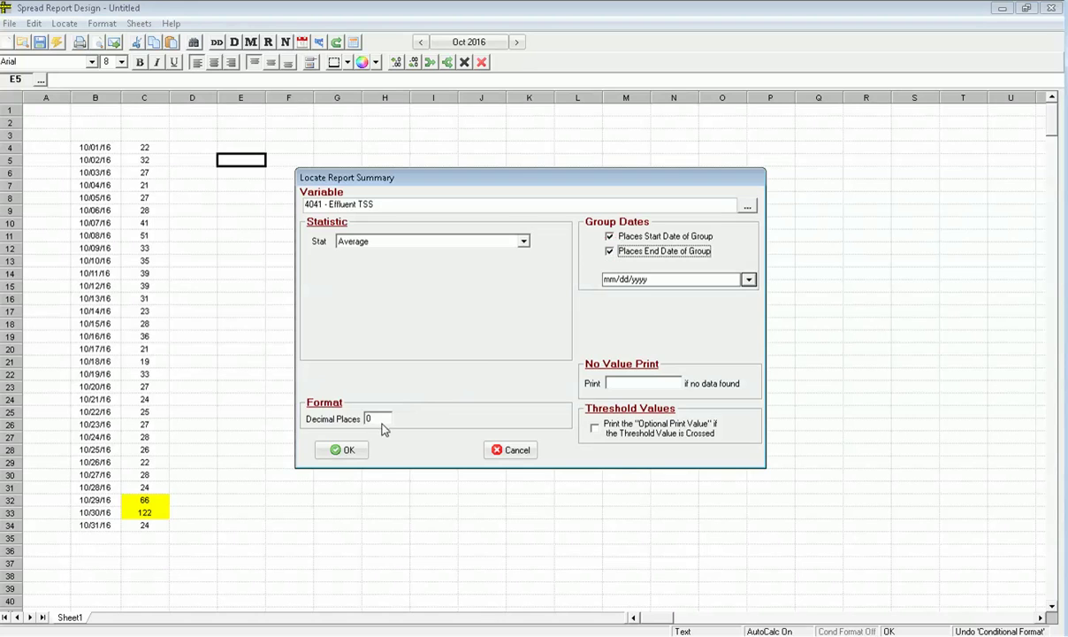
left_click(350, 450)
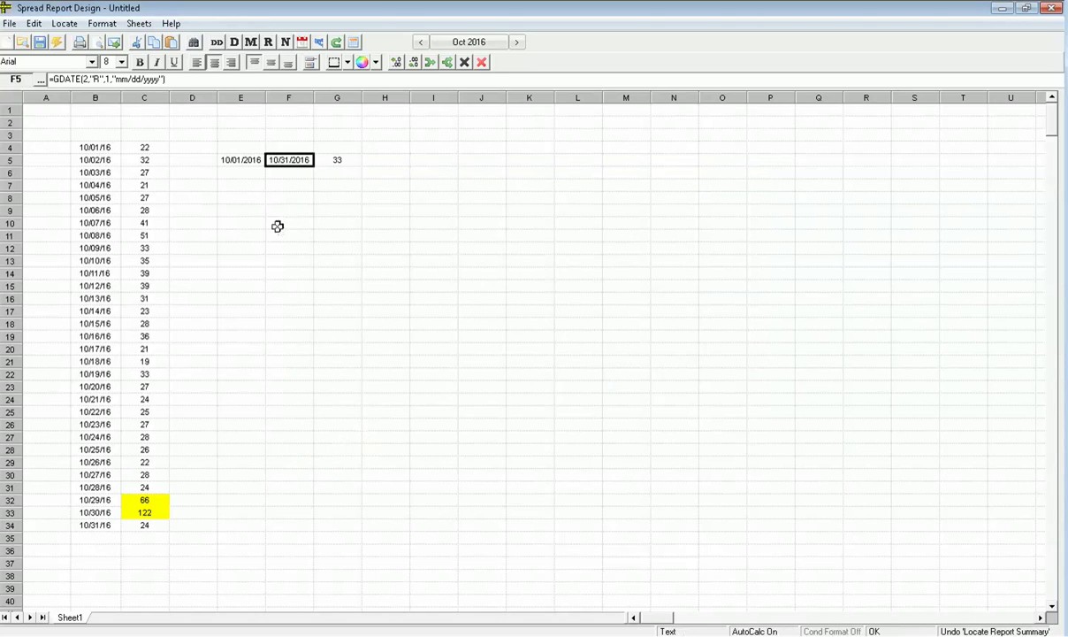
left_click(337, 183)
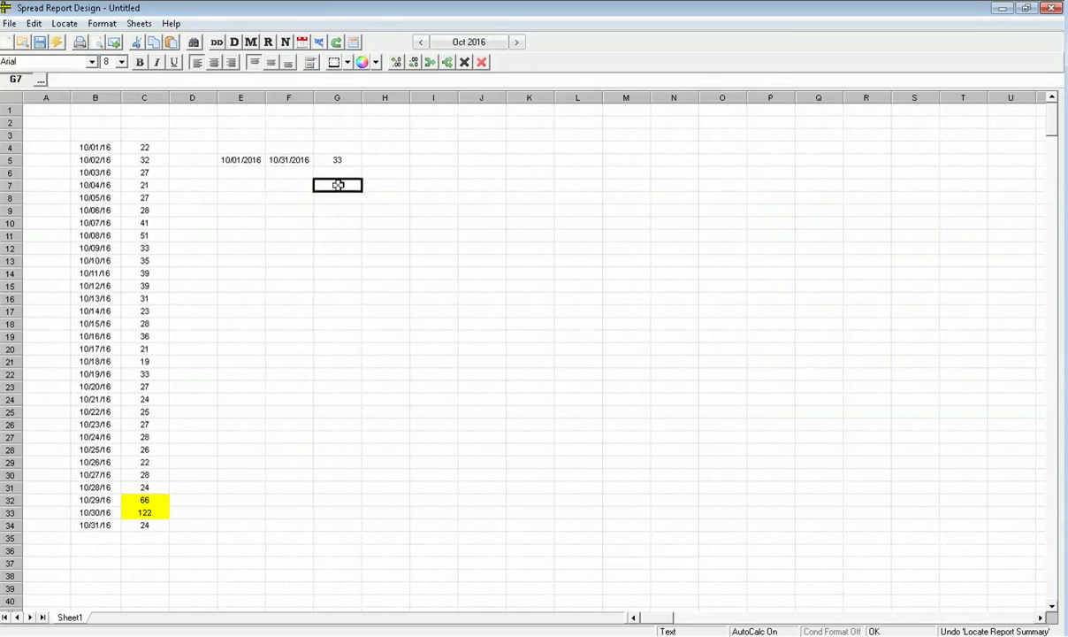
Insert a Number of Violations count for Effluent TSS covering DMAX and MMAX limits, showing 3
left_click(64, 23)
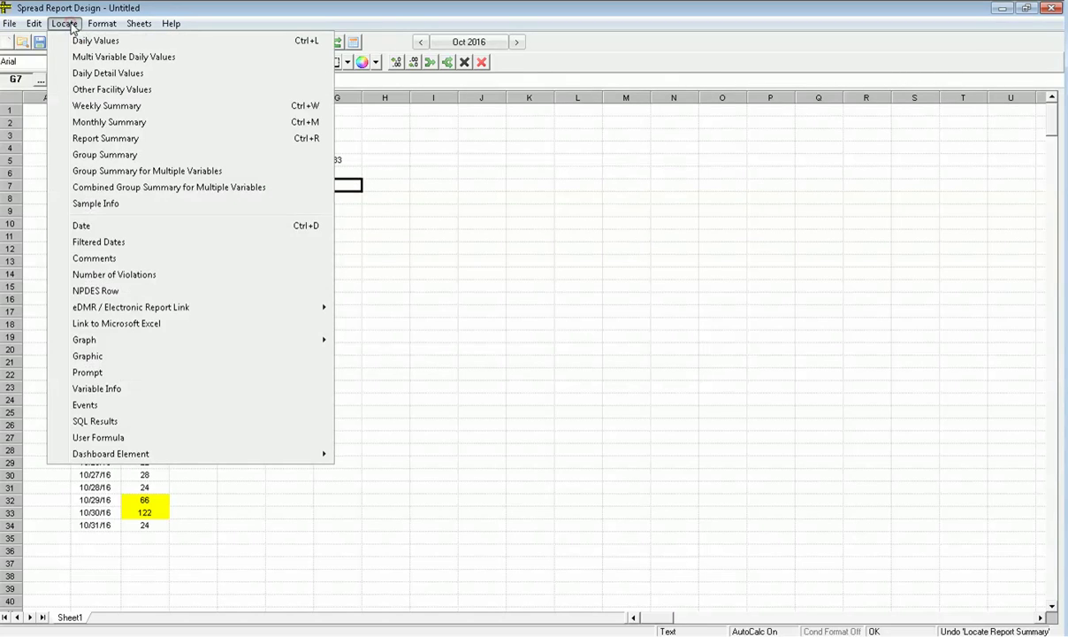
left_click(139, 275)
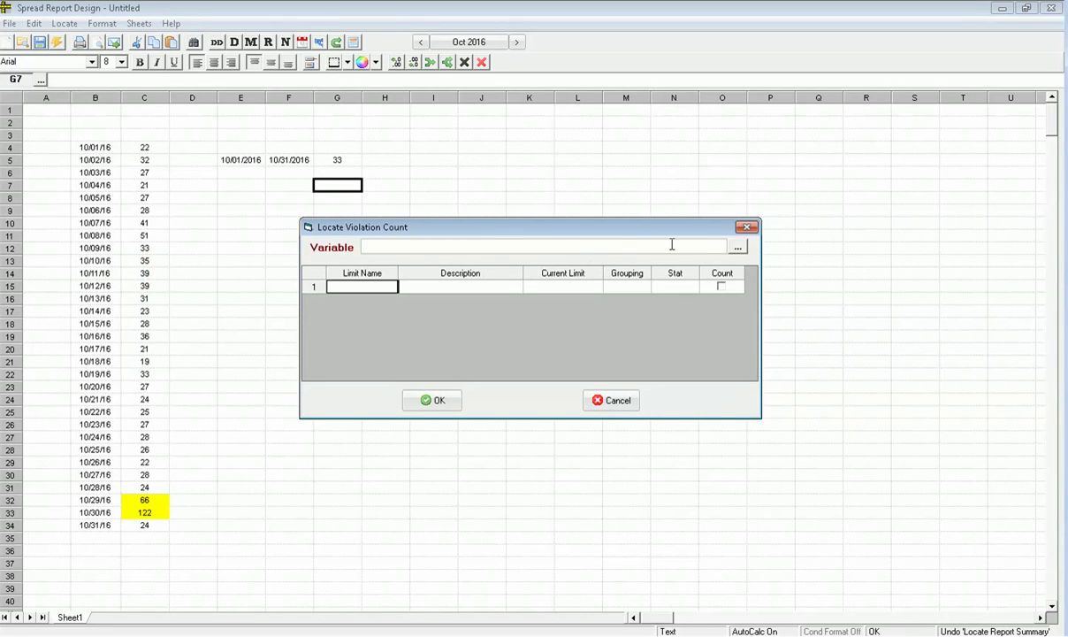
left_click(738, 247)
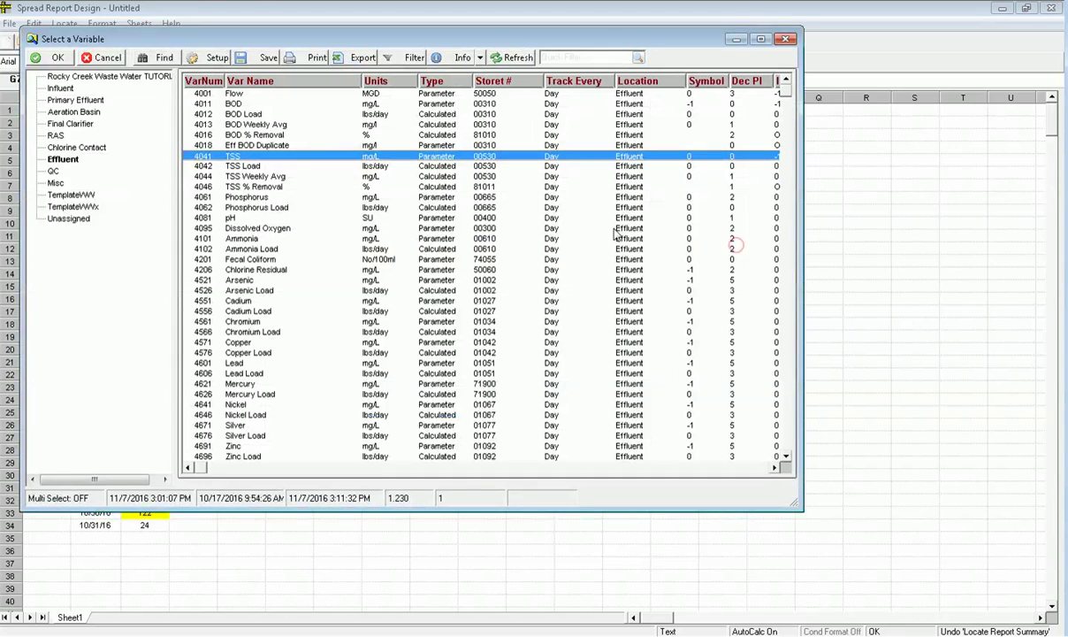
double_click(262, 159)
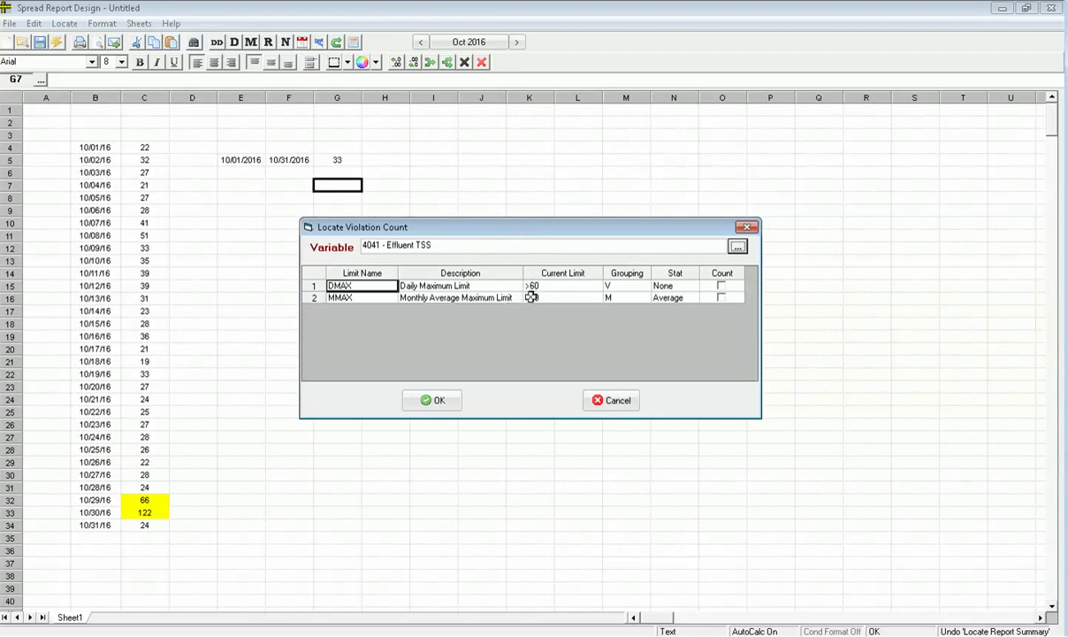
left_click(721, 286)
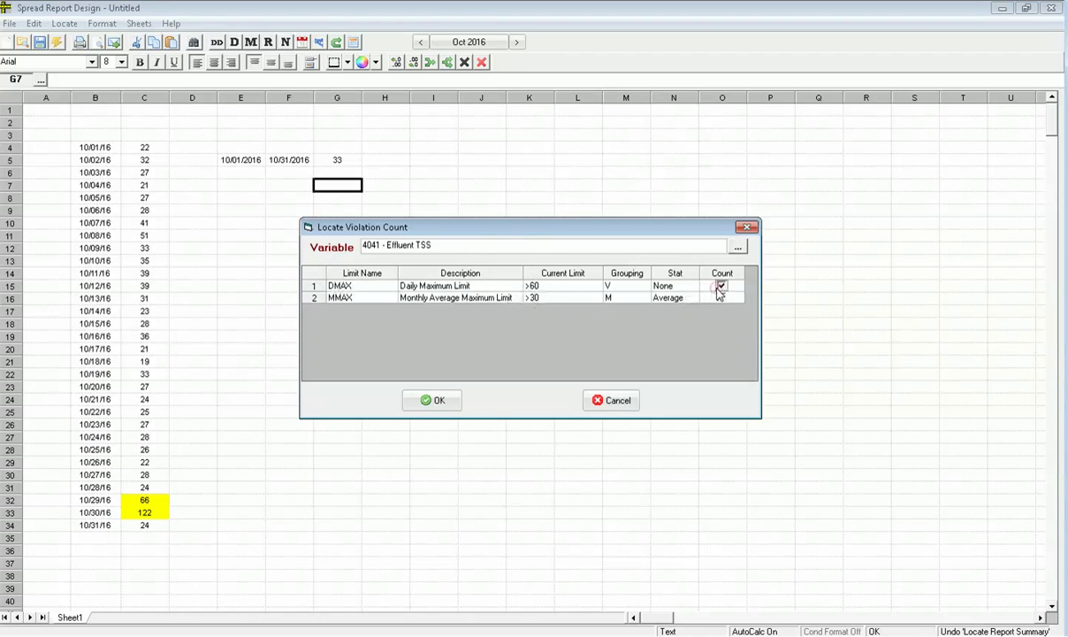
left_click(721, 298)
left_click(440, 400)
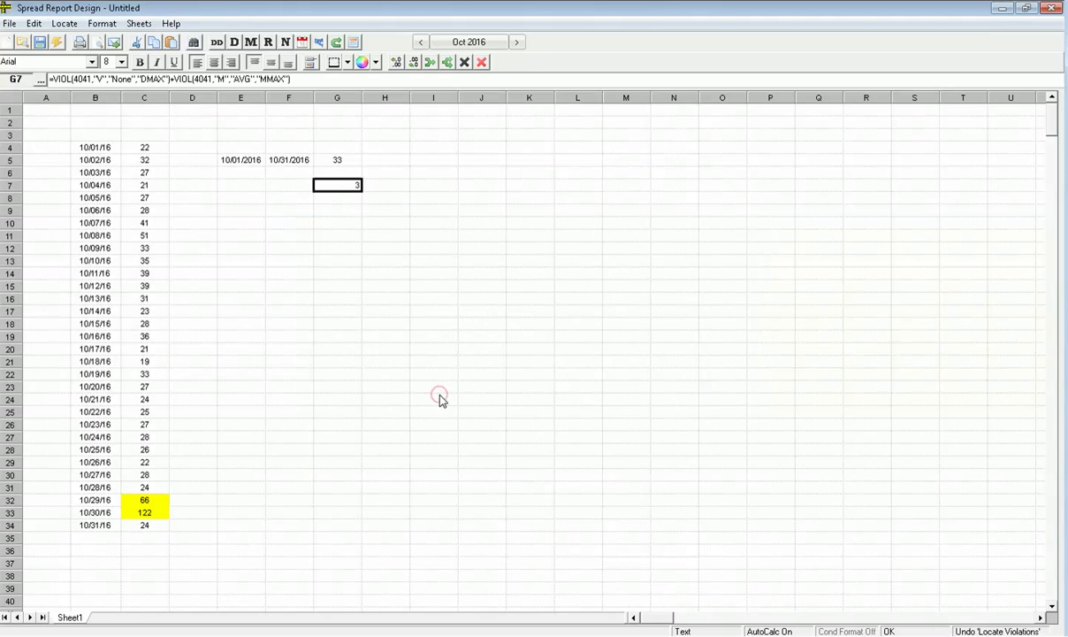
left_click(304, 208)
left_click(340, 186)
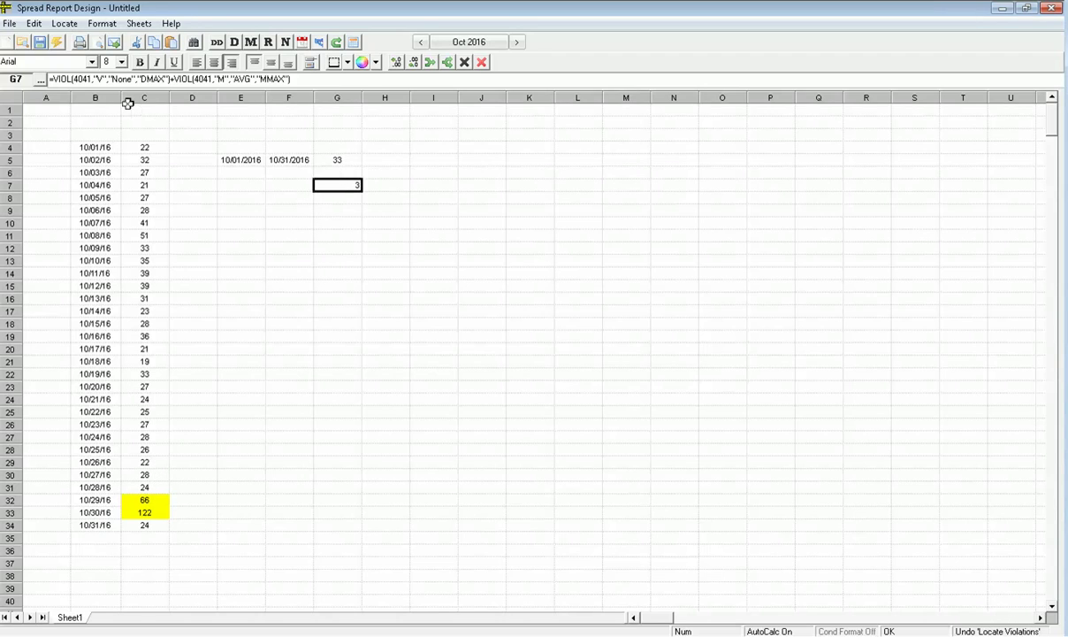
left_click(41, 78)
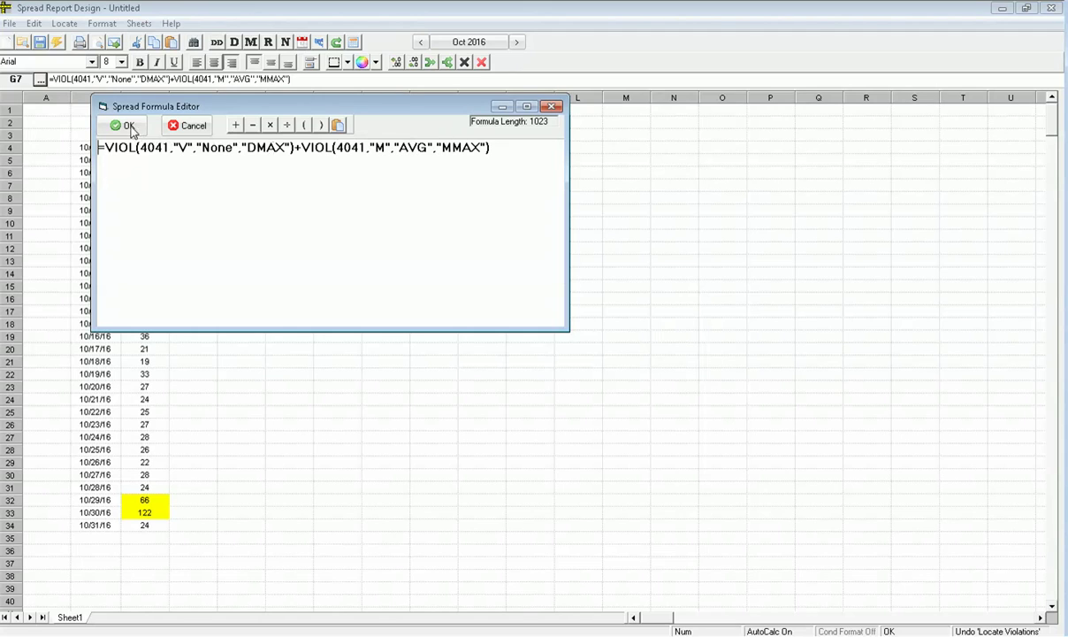
left_click(130, 128)
left_click(243, 195)
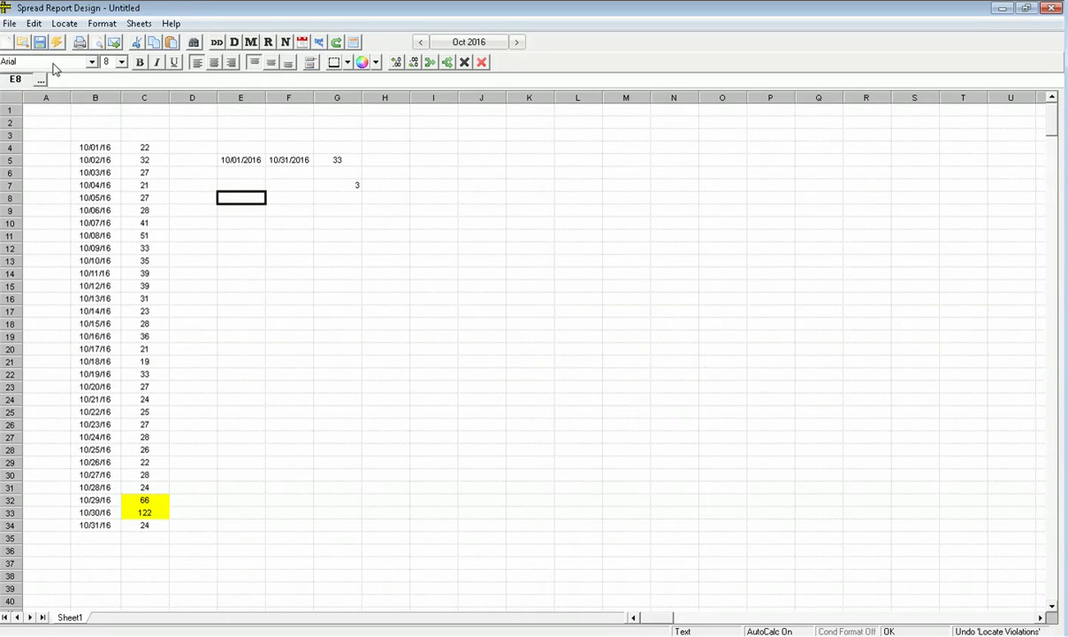
left_click(339, 187)
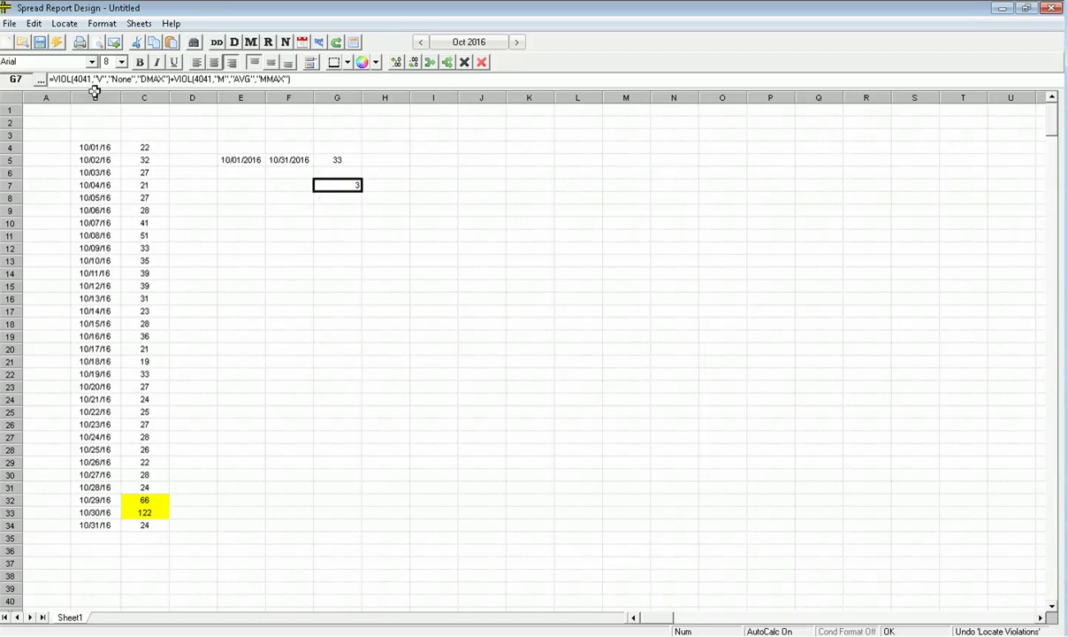
Discard the spread report design and open the Data Manager Events list for October 2016
double_click(6, 8)
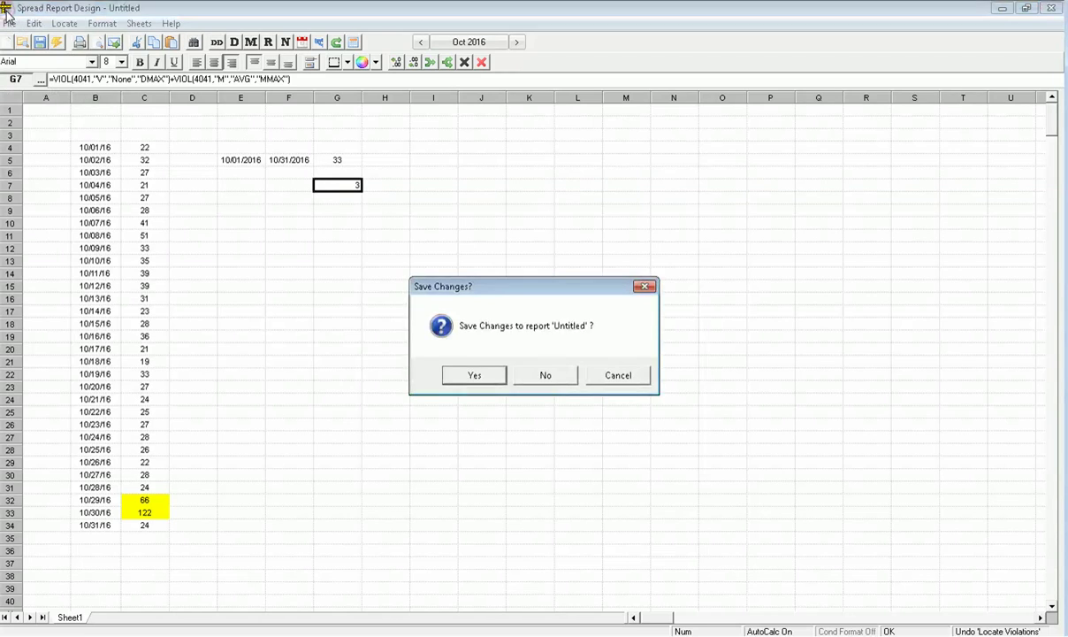
left_click(544, 374)
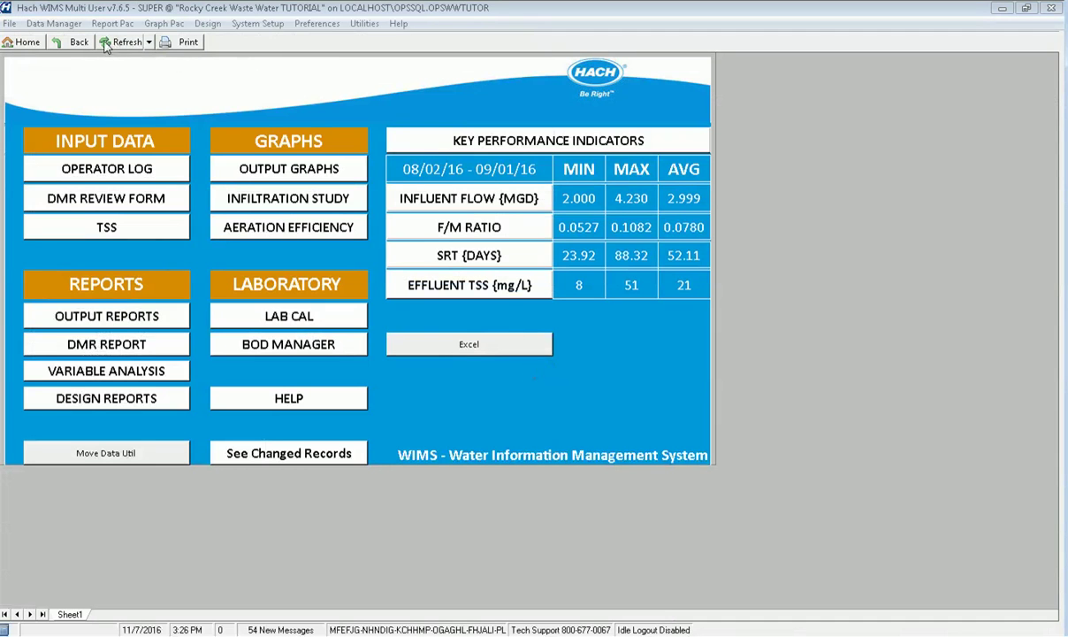
left_click(54, 25)
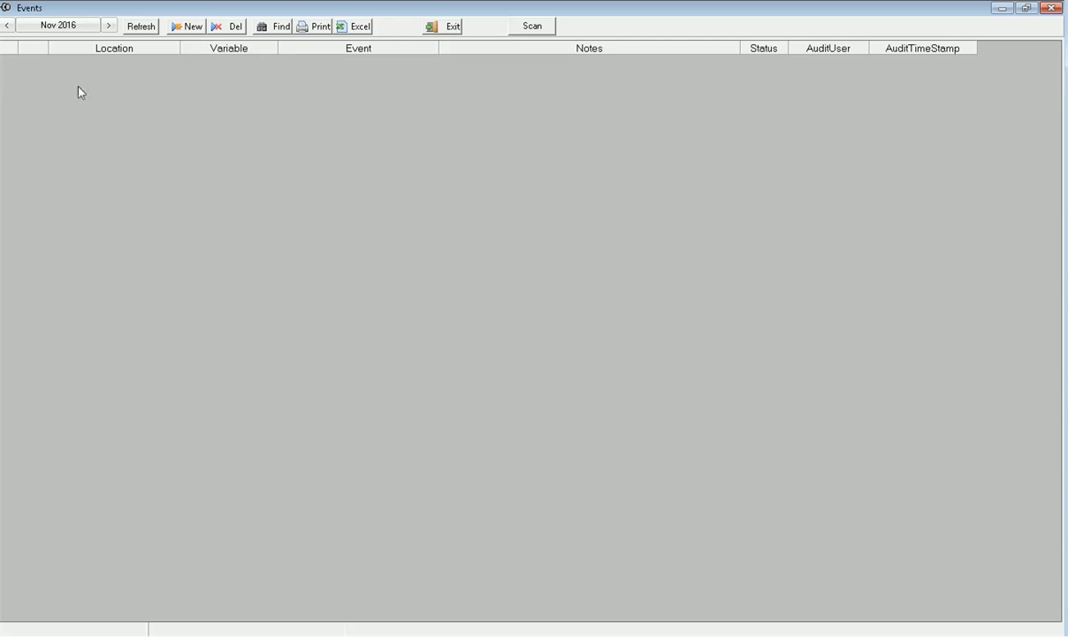
left_click(9, 26)
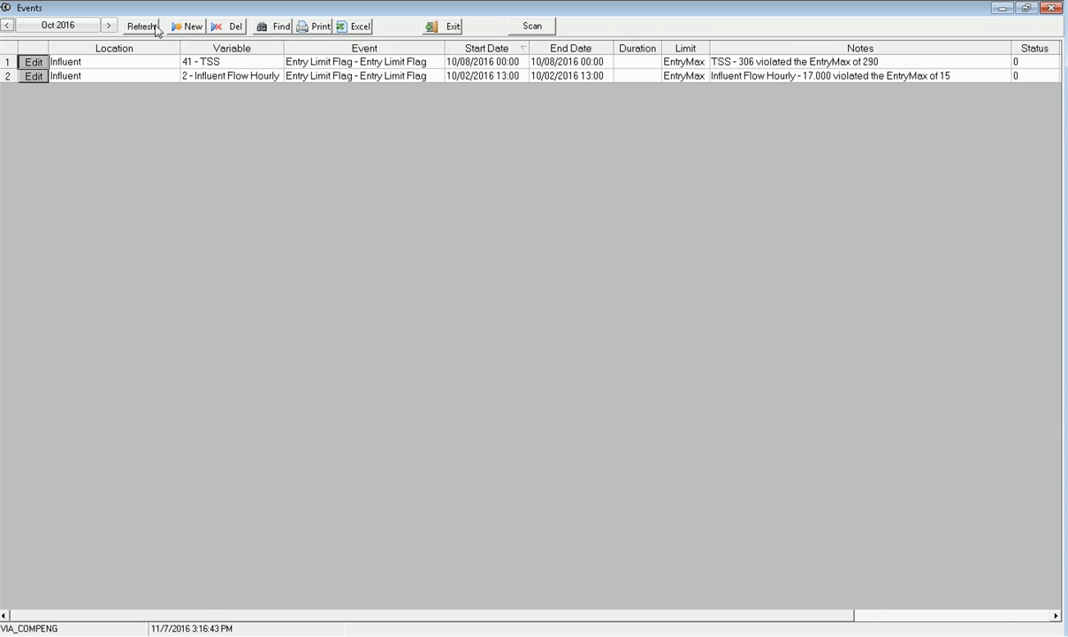
Scan October 2016 data to add the Effluent TSS DMAX and MMAX violation events
left_click(520, 28)
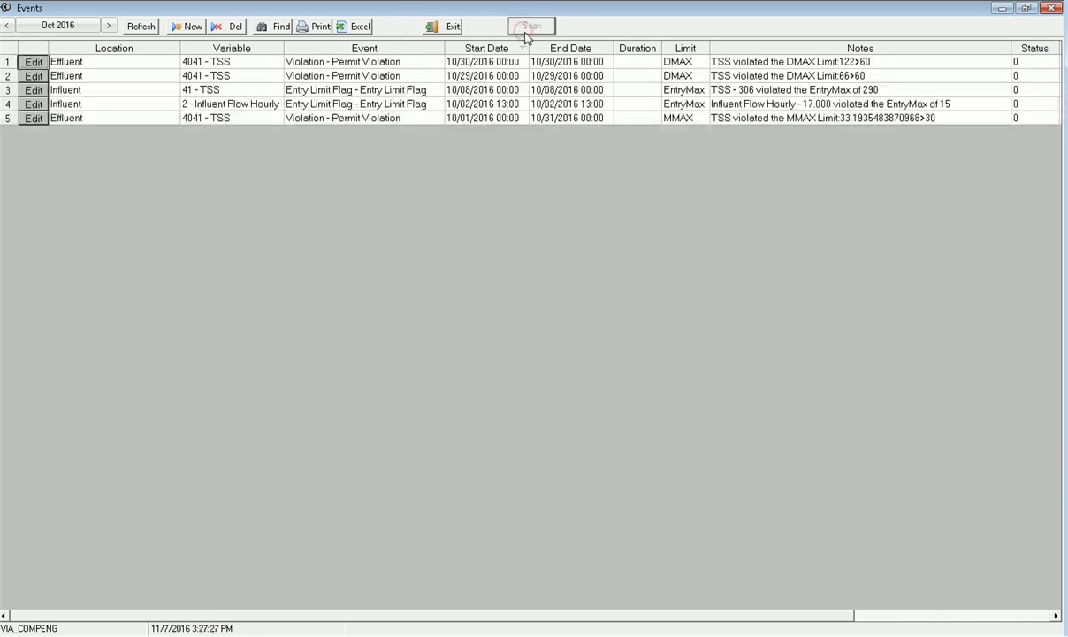